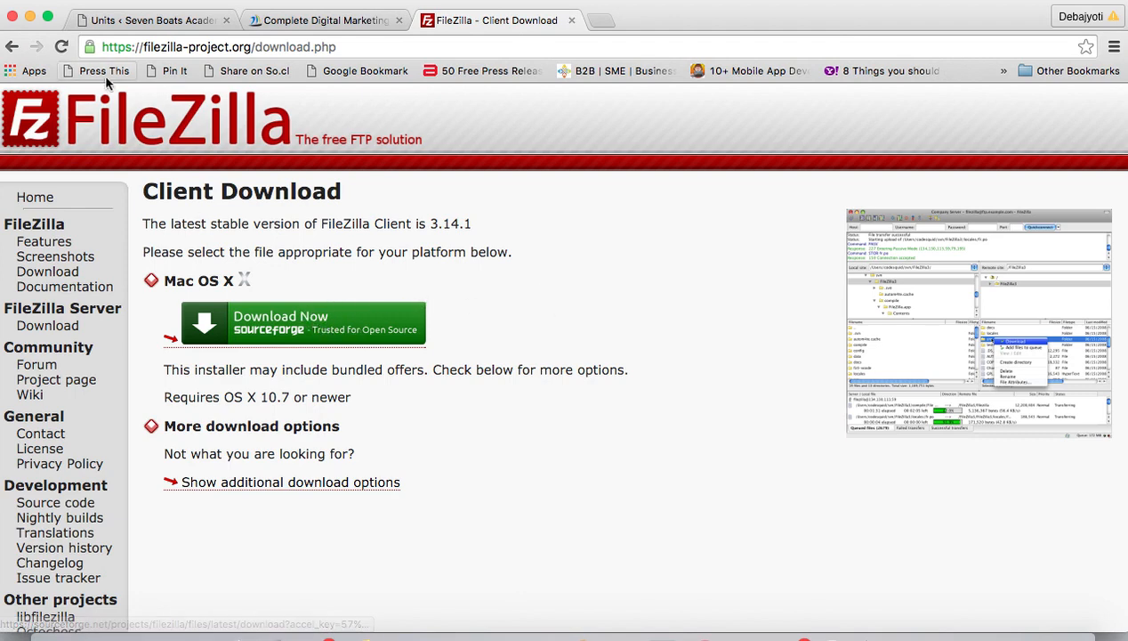
Step: Minimize the browser, switch to FileZilla and dismiss its update notice without installing the new version
click(31, 18)
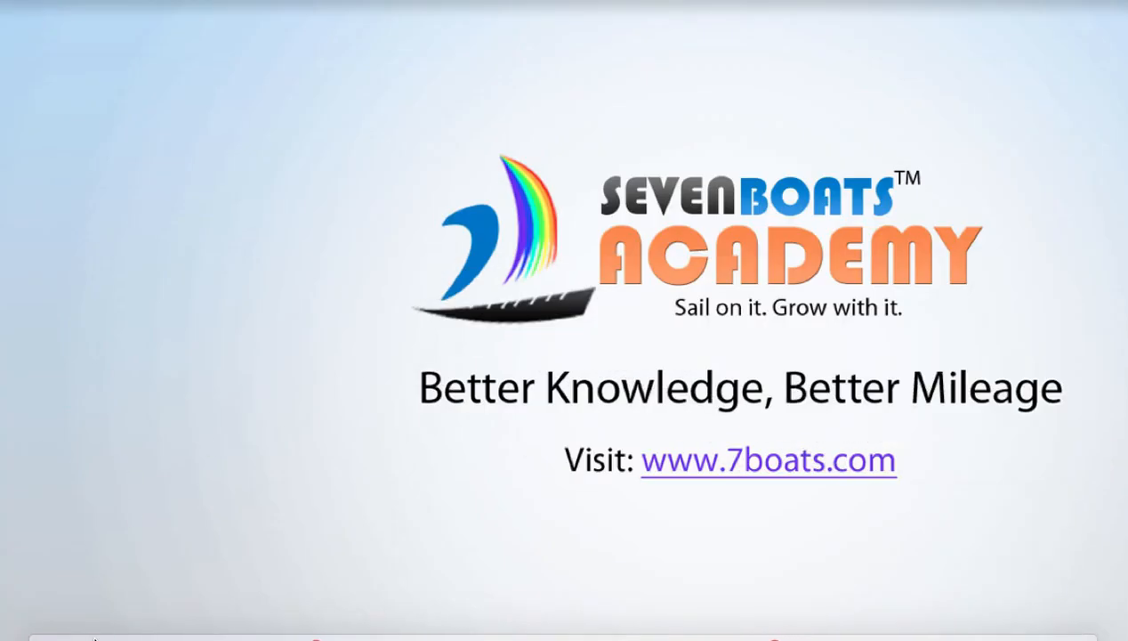
click(96, 633)
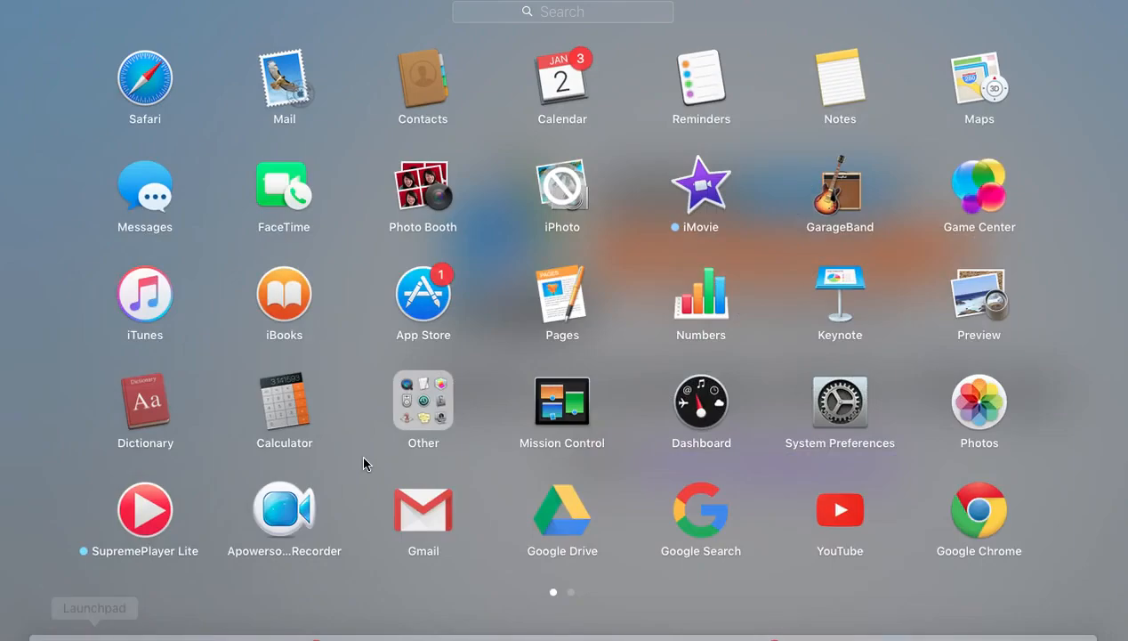
scroll(519, 435, right, 3)
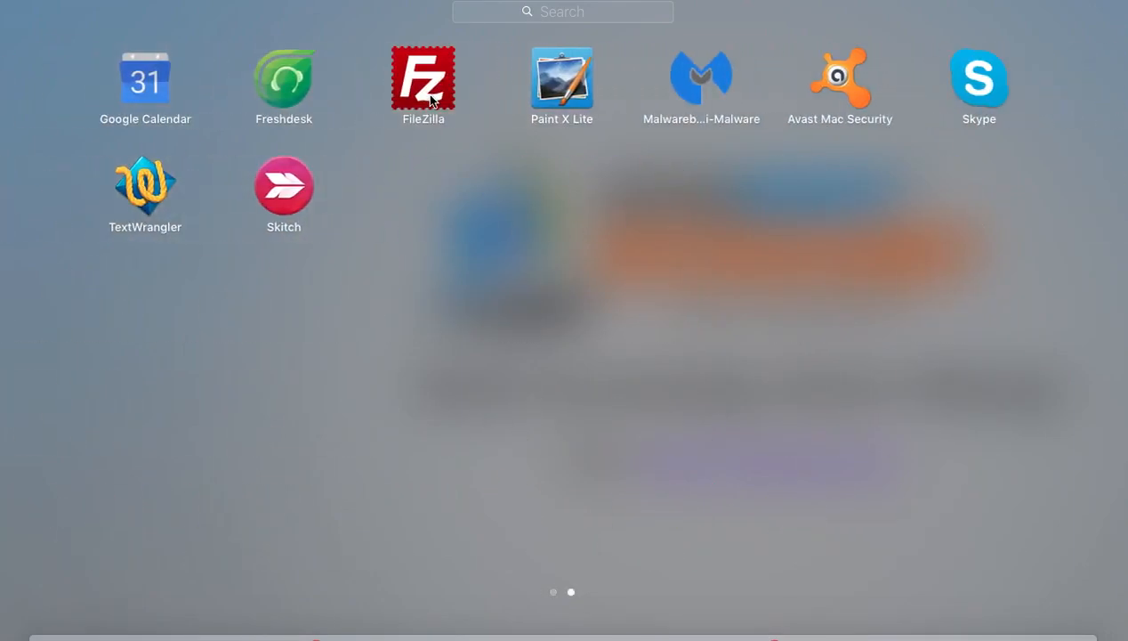
click(426, 89)
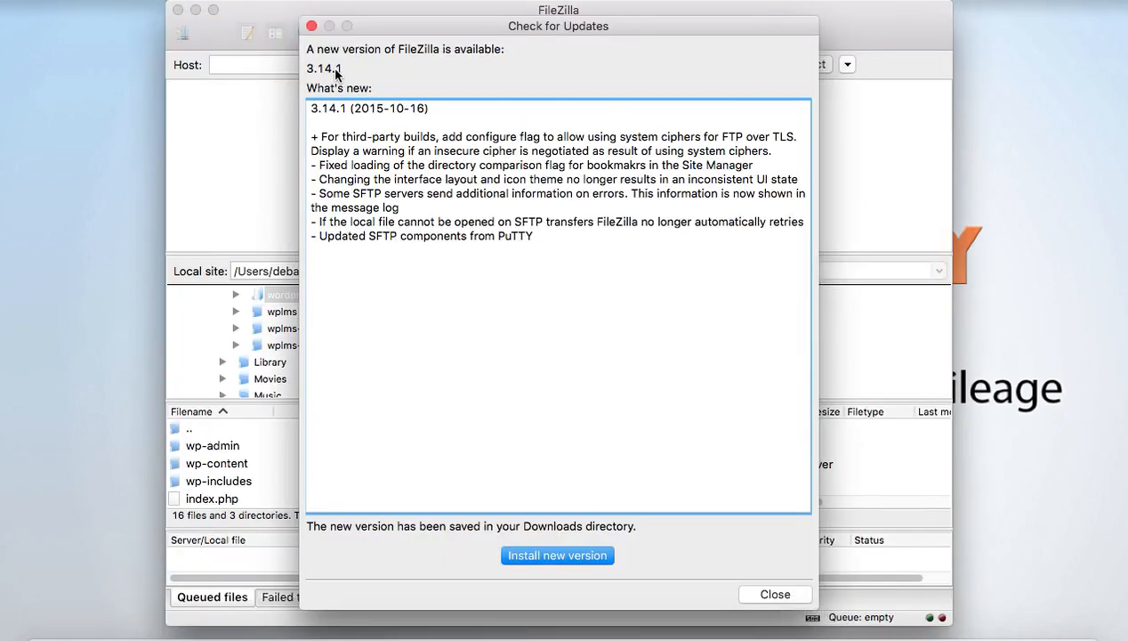
click(311, 26)
Step: Enter ftpes://clientsites.in as the connection host and clientsi as the username
click(226, 64)
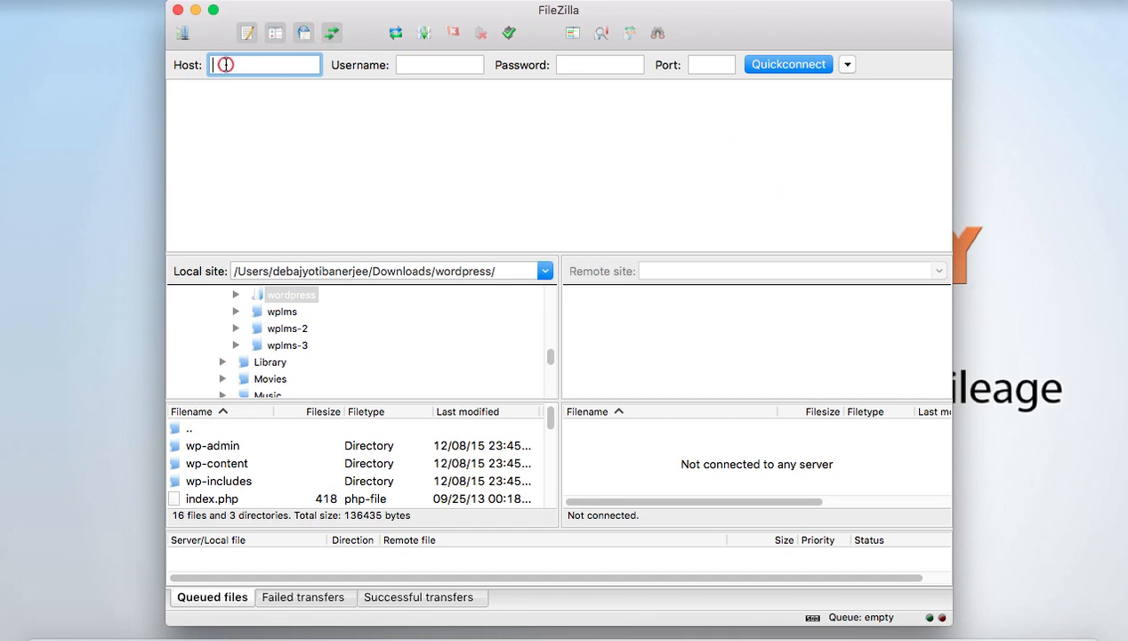
click(427, 67)
click(579, 62)
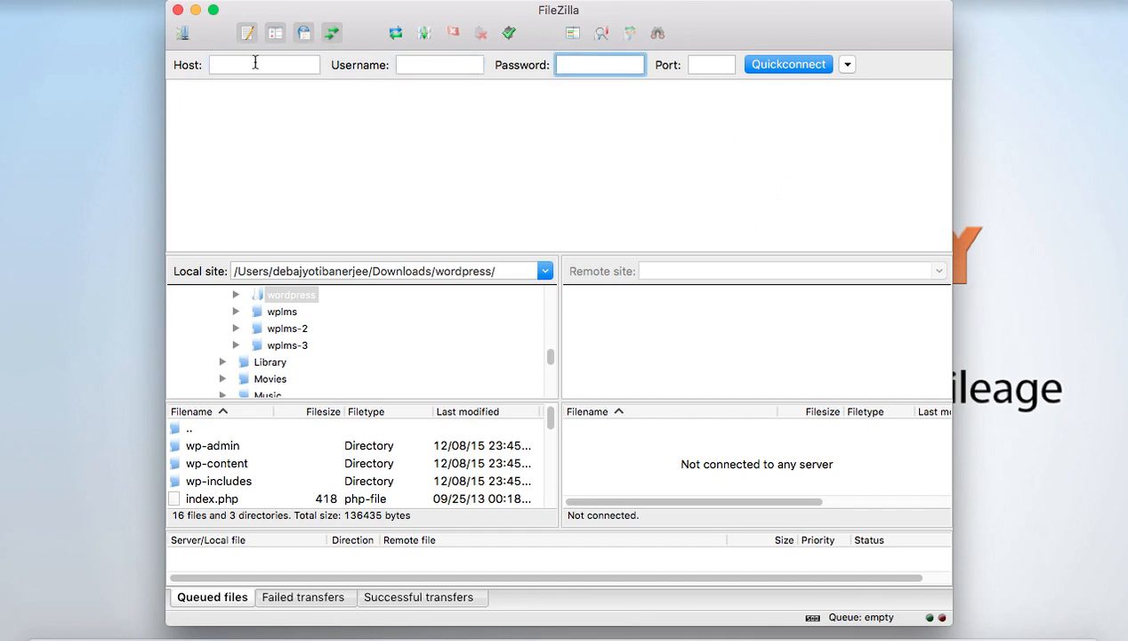
click(229, 66)
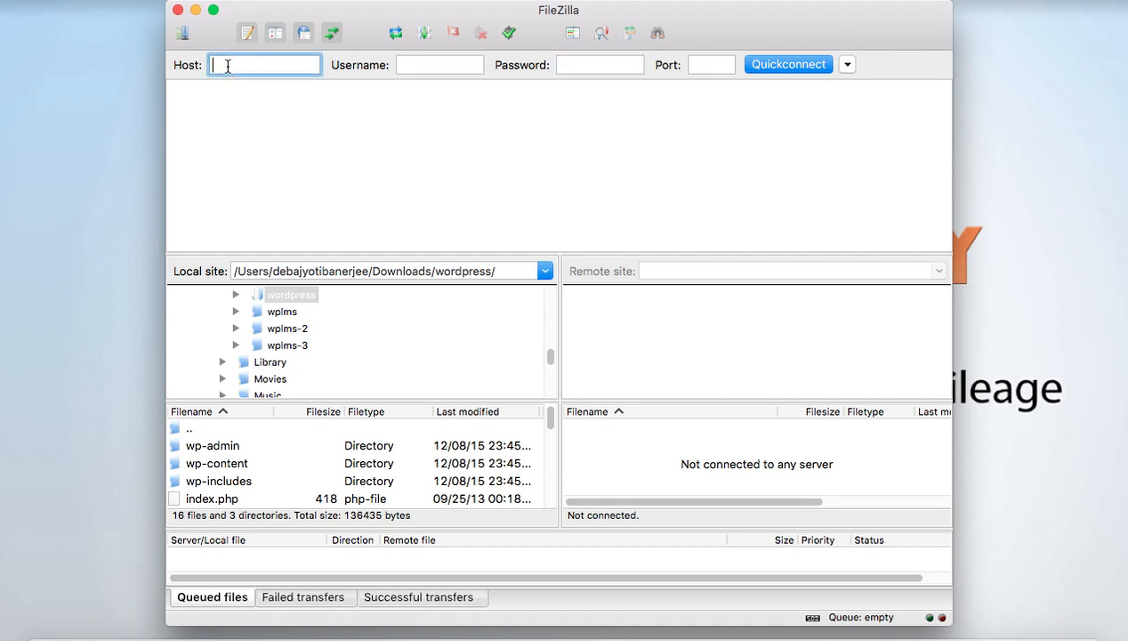
text(ftpes://clientsites)
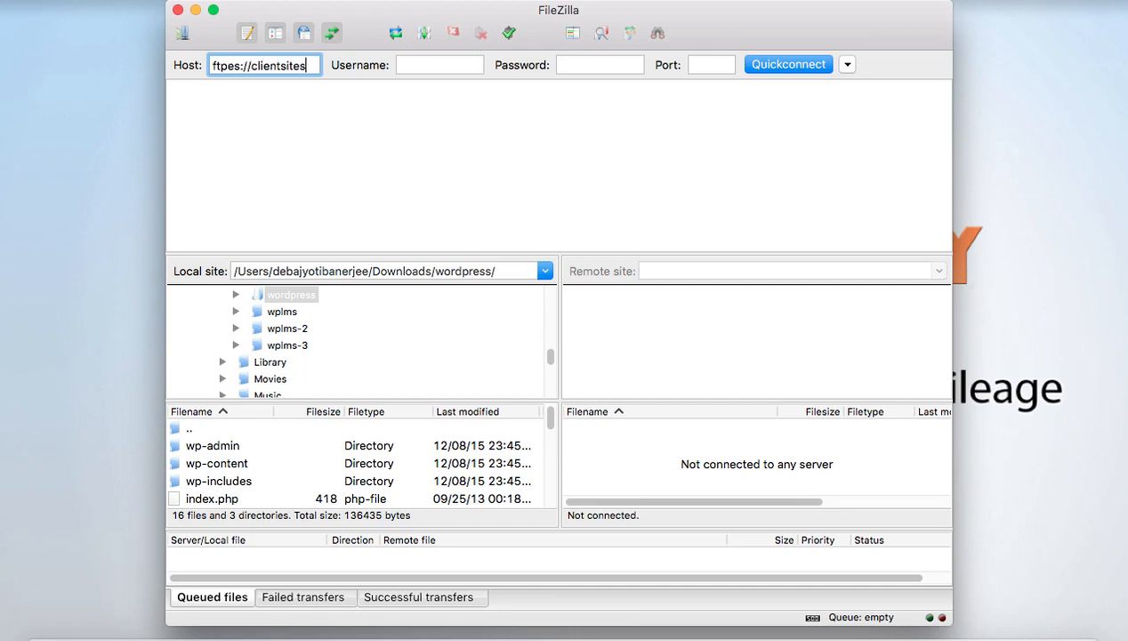
text(.in)
click(428, 65)
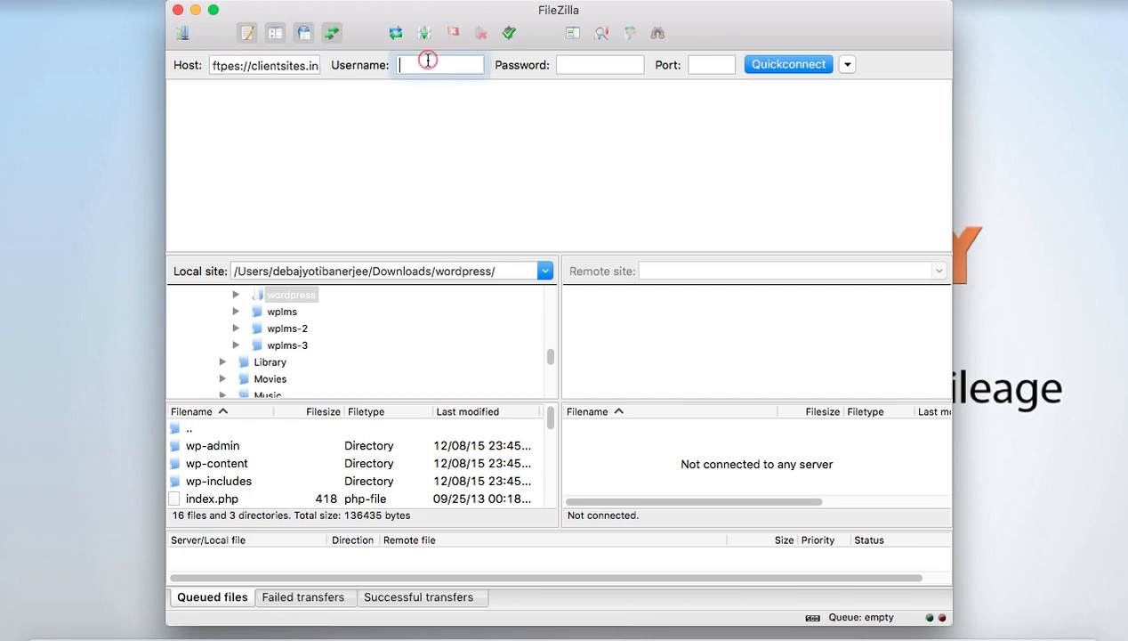
text(clientsi)
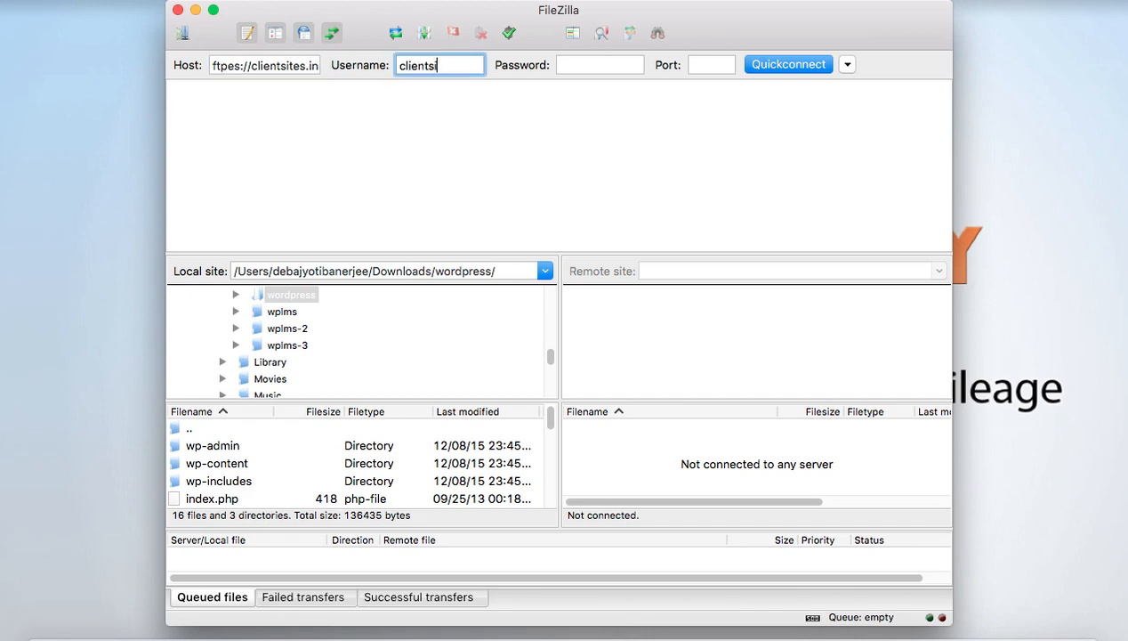
Step: Connect to the server with the account password and accept its unknown certificate
click(574, 65)
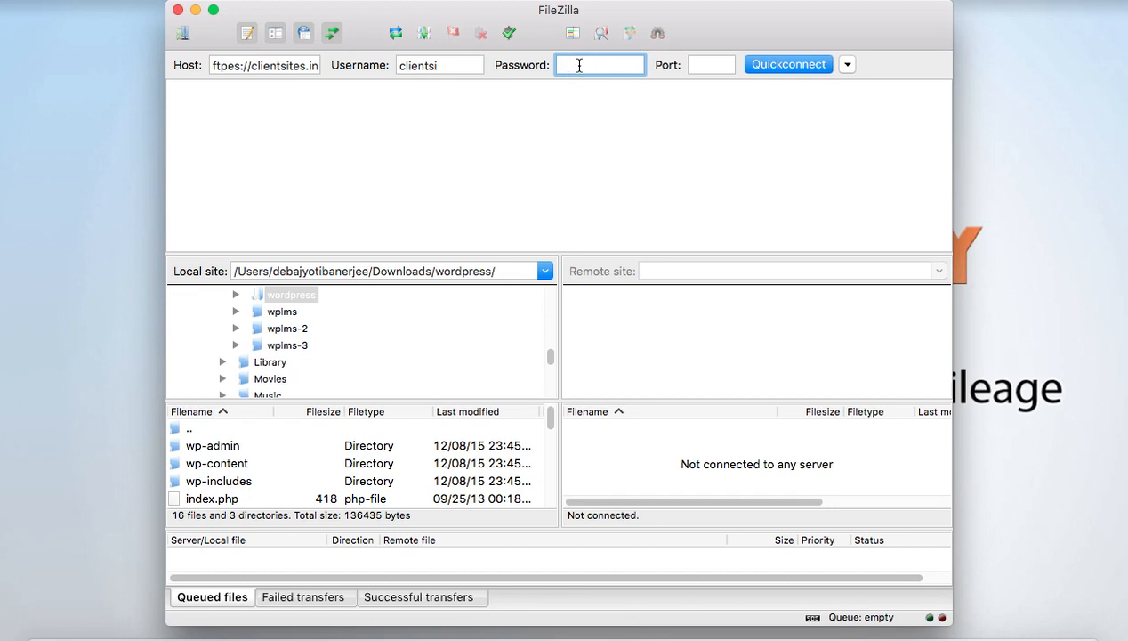
key(super+v)
click(783, 65)
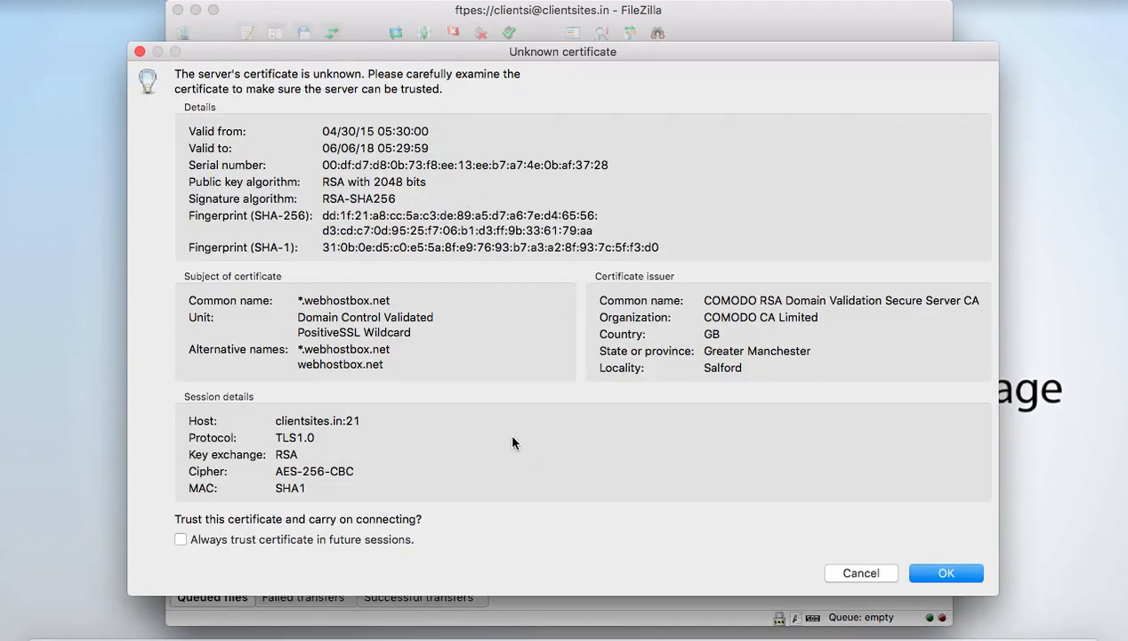
click(946, 573)
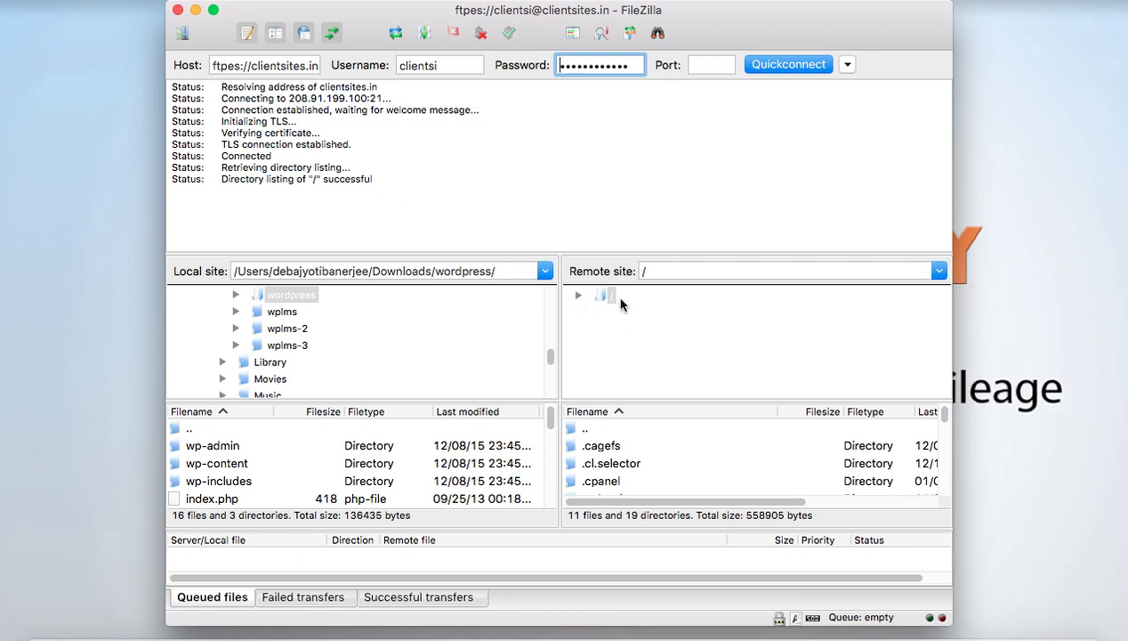
Step: Expand the remote site's root directory and open its public_html folder
click(613, 298)
click(578, 297)
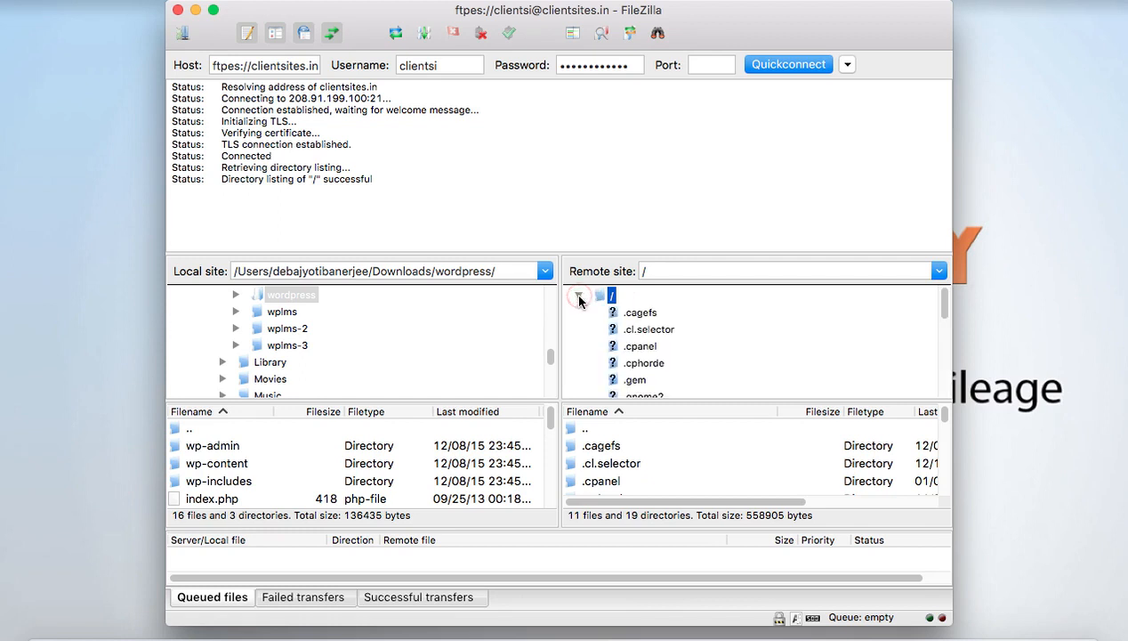
scroll(727, 352, down, 2)
scroll(727, 352, down, 3)
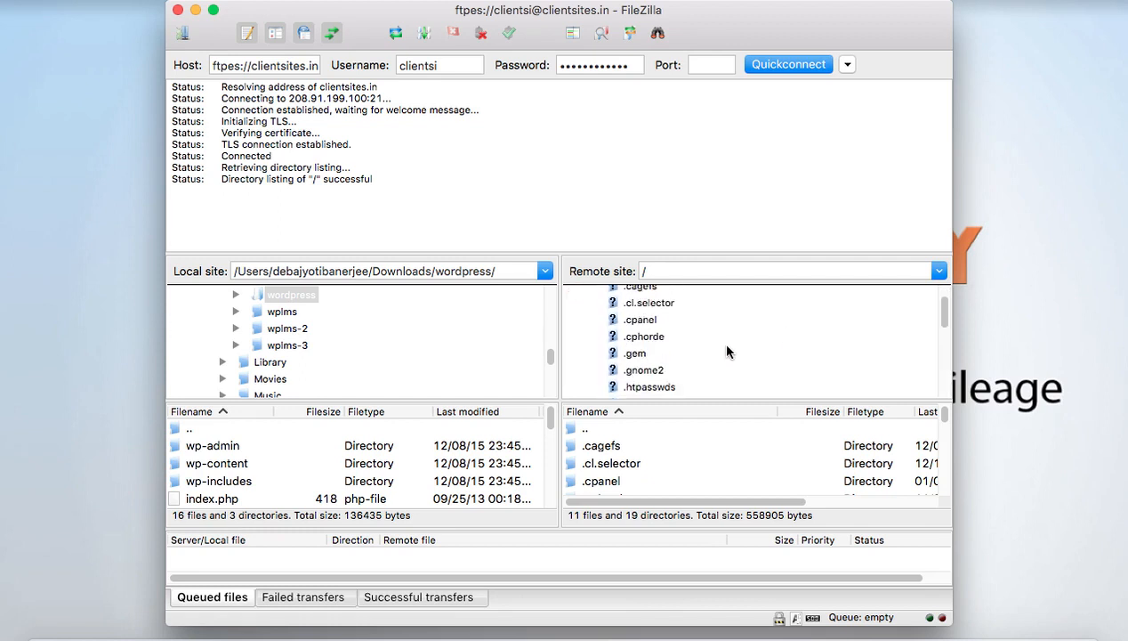
scroll(727, 352, down, 2)
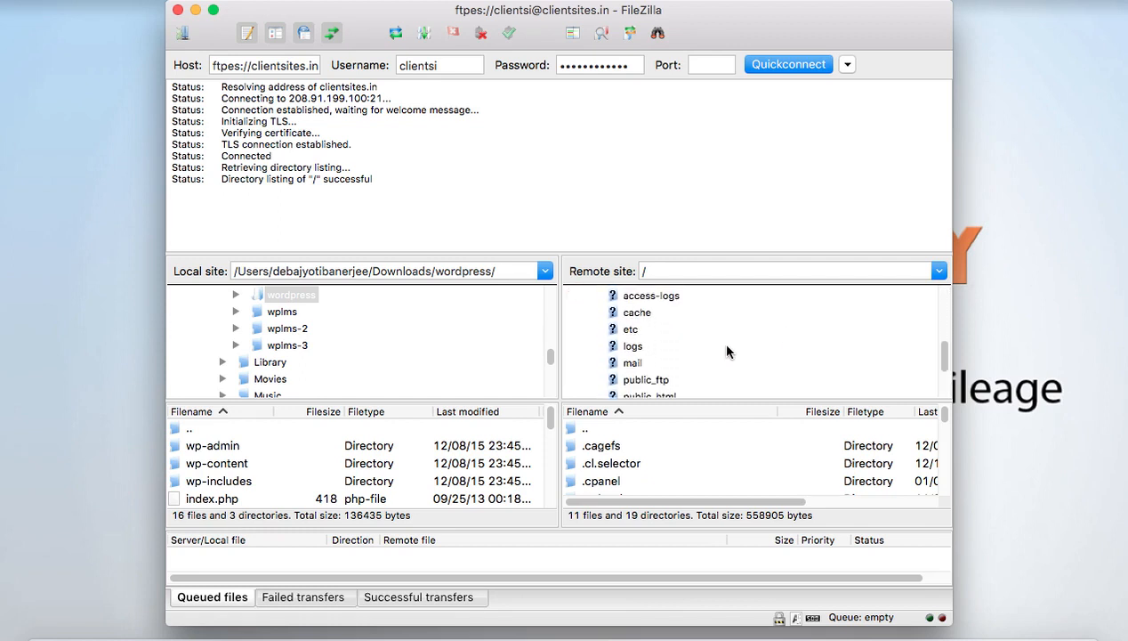
scroll(725, 349, down, 2)
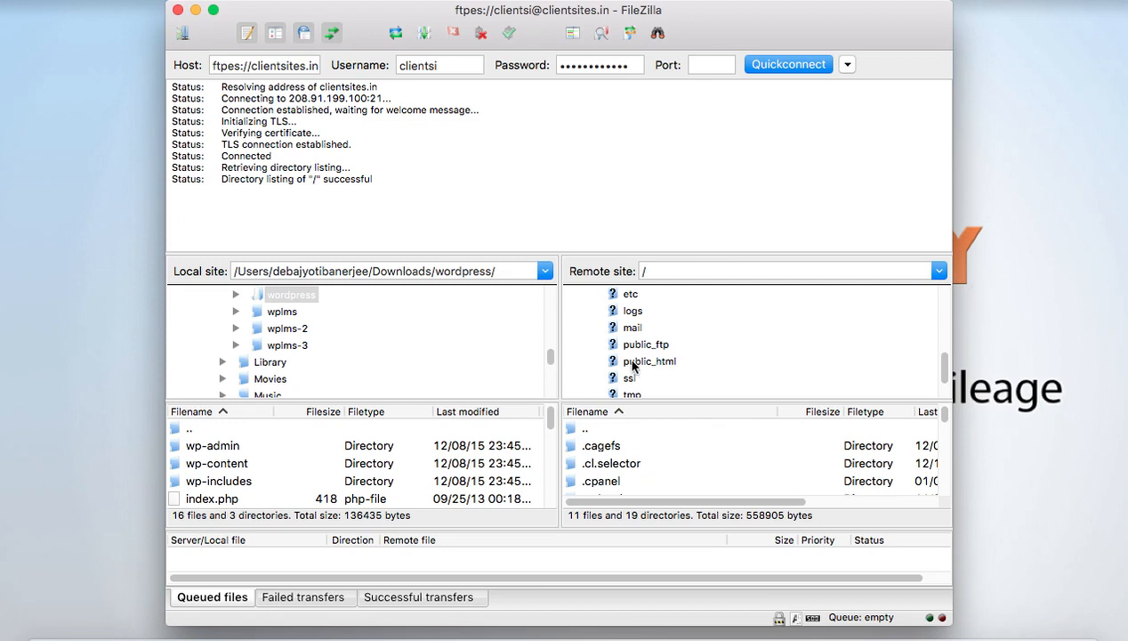
click(634, 361)
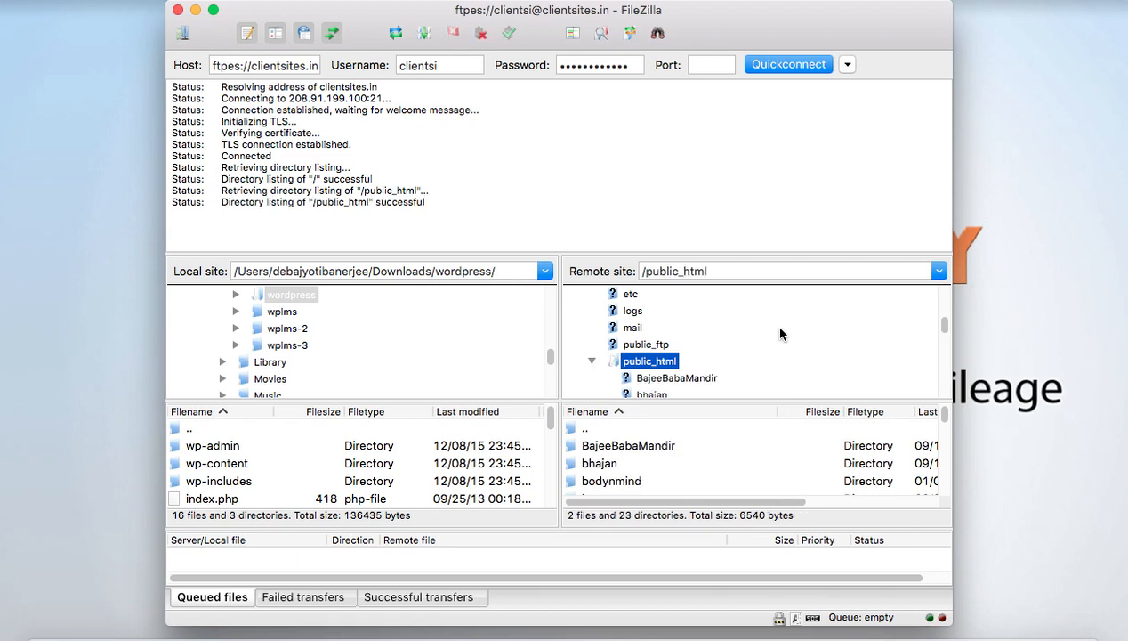
Step: Examine the folders and files listed inside the remote public_html directory, including the index.html file
scroll(674, 475, down, 3)
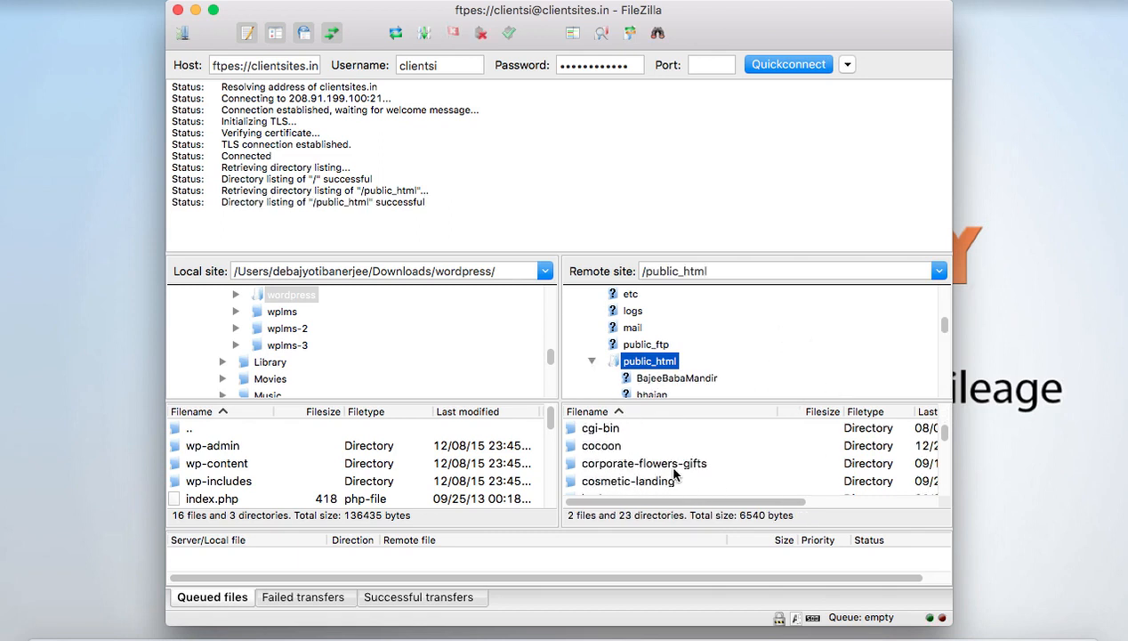
scroll(673, 474, up, 2)
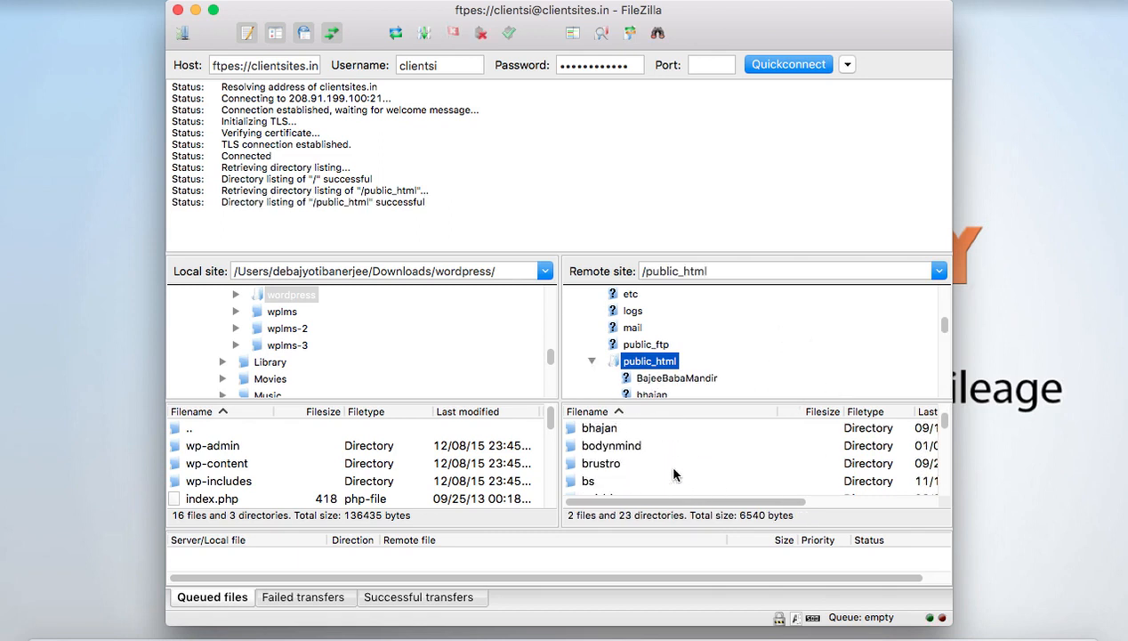
scroll(674, 475, up, 1)
scroll(674, 474, down, 3)
scroll(674, 474, down, 3)
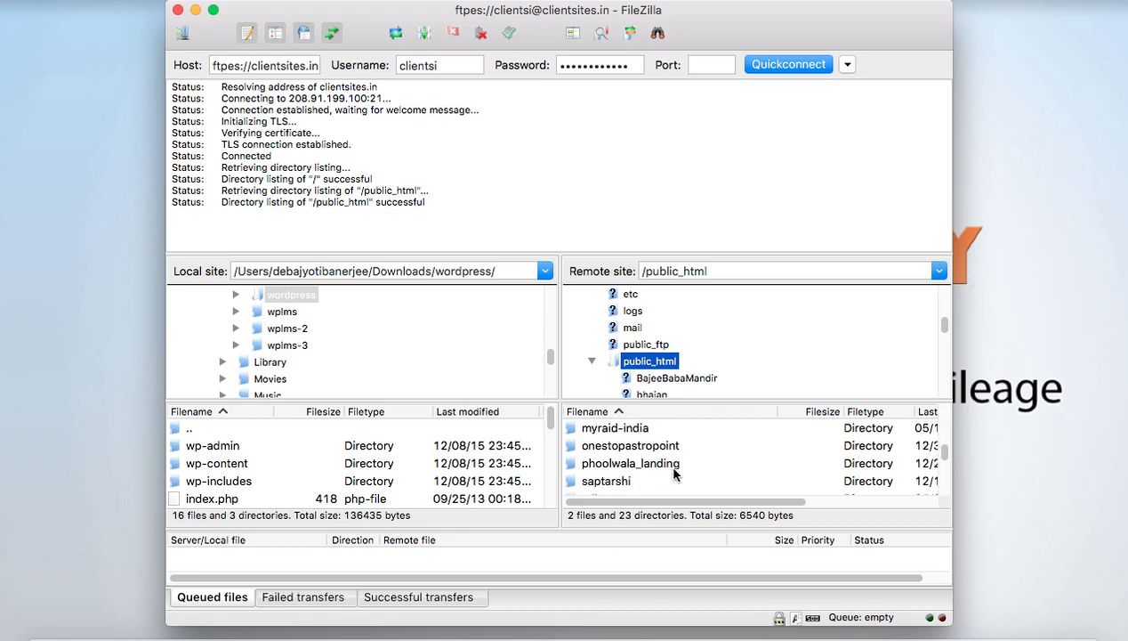
scroll(673, 474, down, 2)
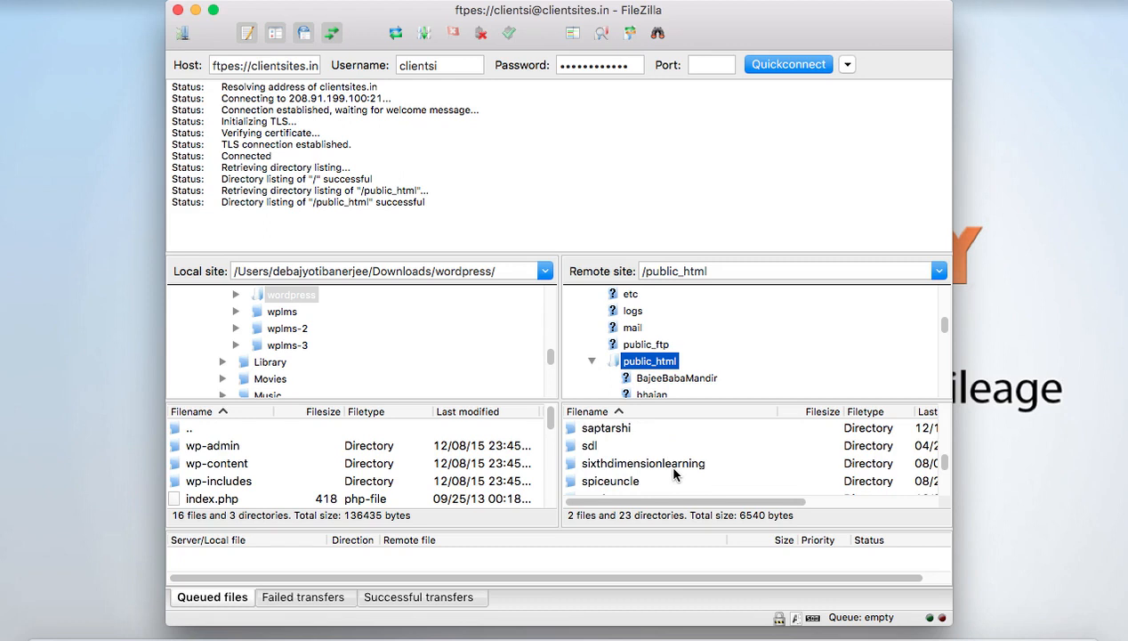
scroll(674, 474, down, 3)
scroll(673, 474, down, 1)
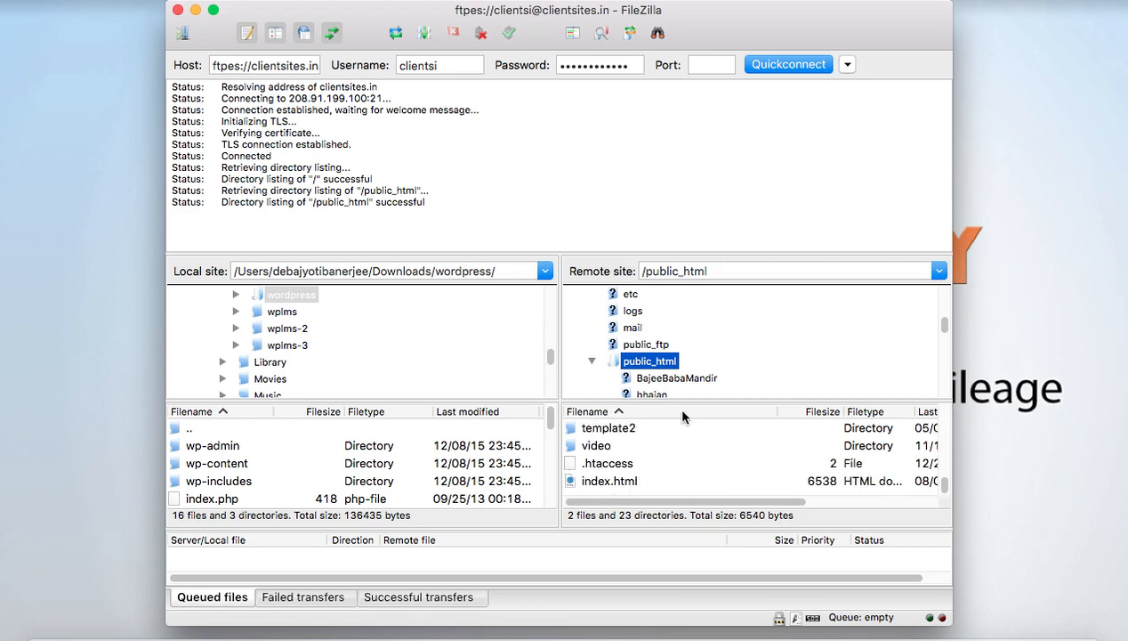
scroll(644, 466, up, 3)
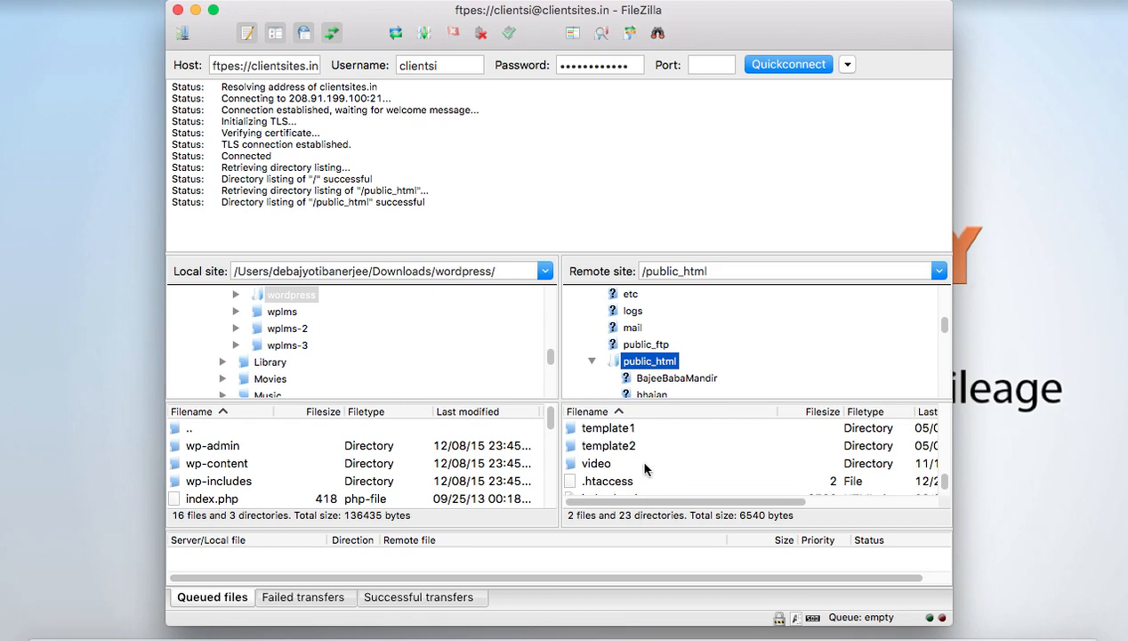
scroll(646, 469, down, 3)
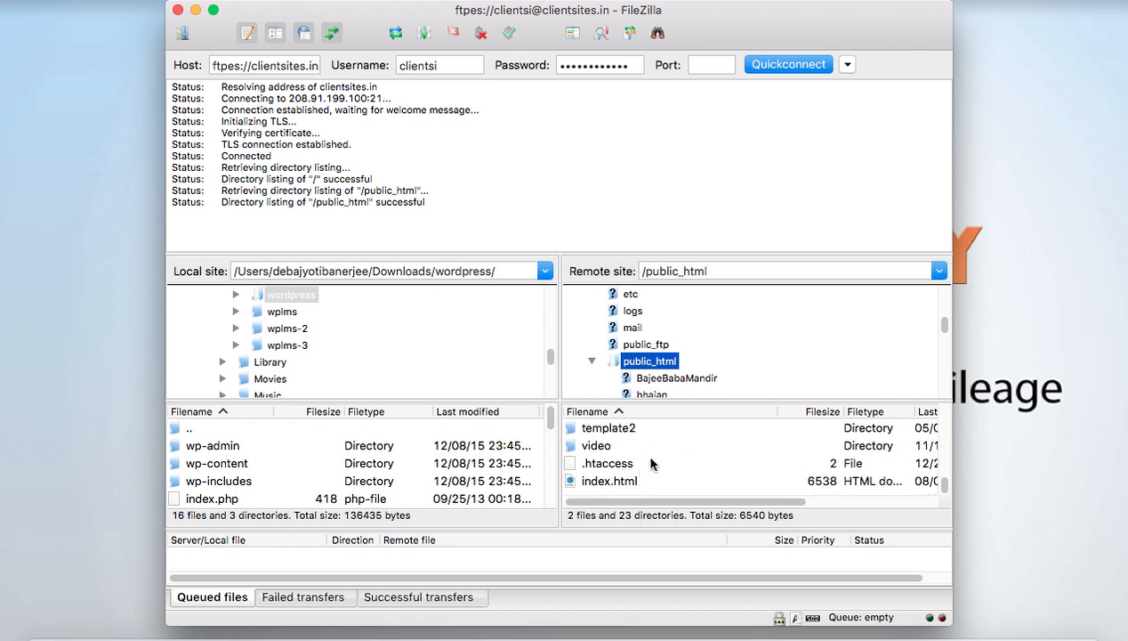
scroll(651, 463, up, 10)
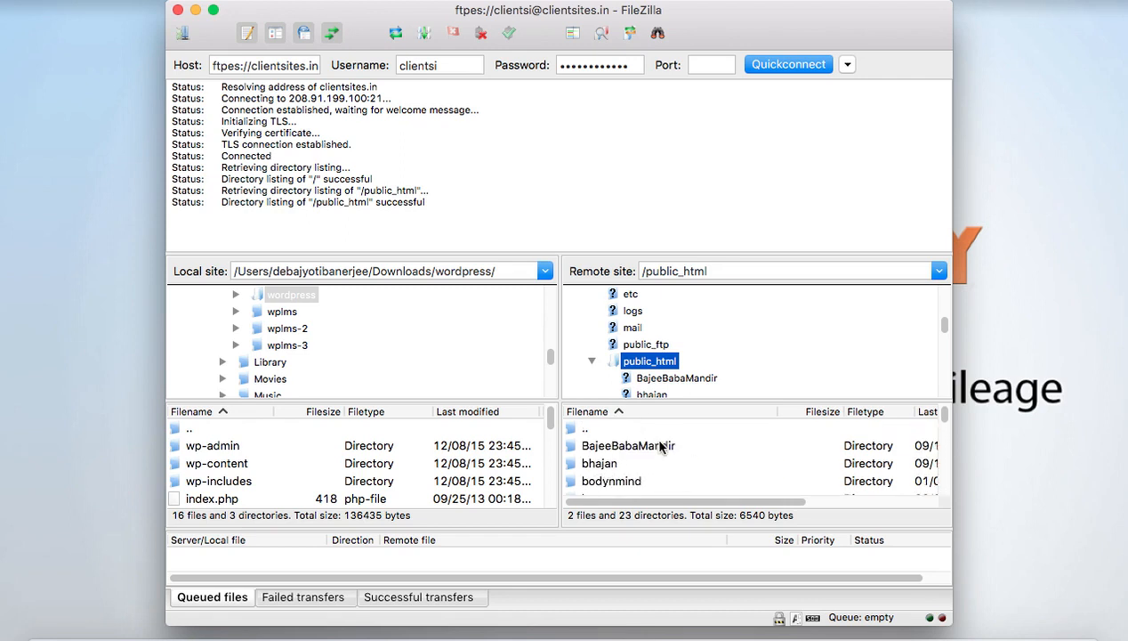
scroll(660, 453, down, 1)
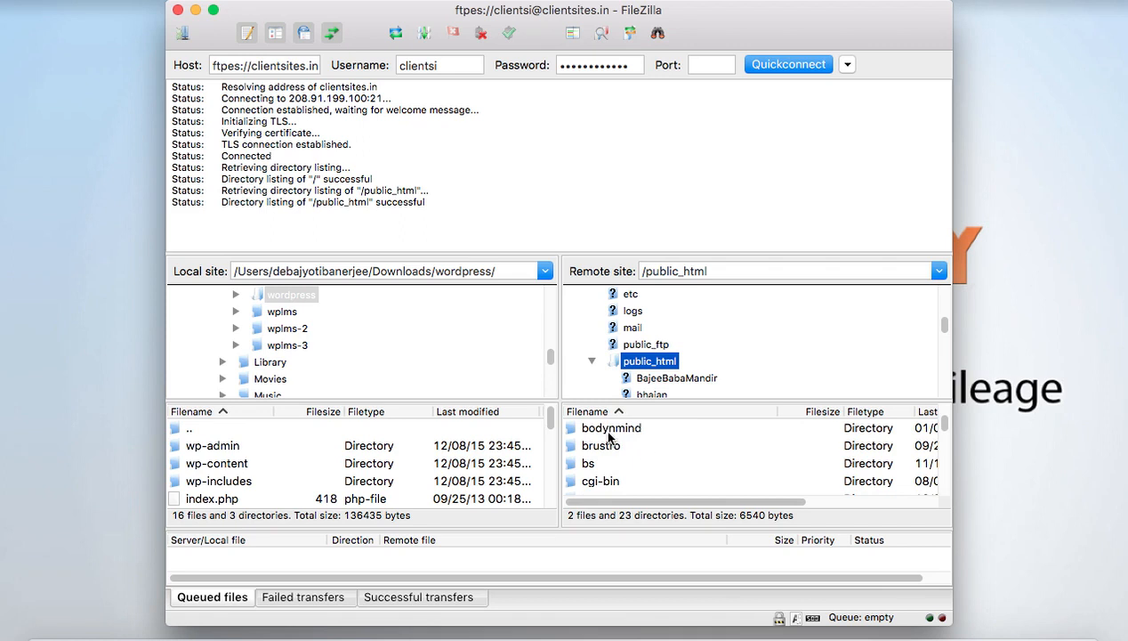
scroll(645, 453, down, 1)
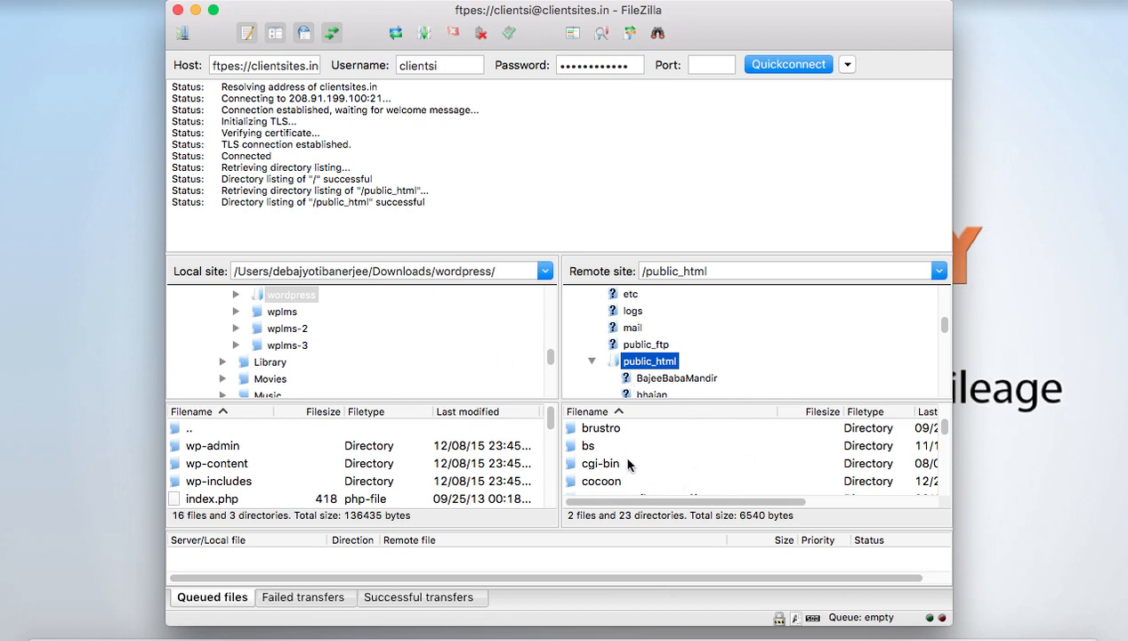
scroll(663, 463, down, 5)
scroll(666, 469, down, 5)
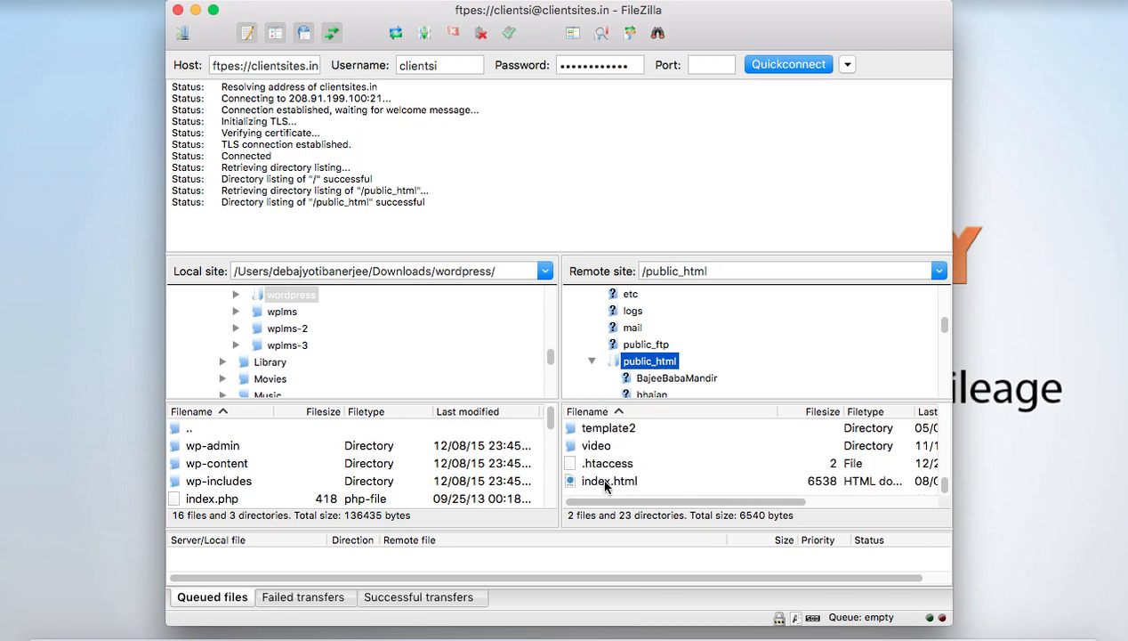
Step: Set the local site to the Desktop folder and download index.html from public_html into it
mouse_move(549, 423)
mouse_down()
mouse_move(549, 469)
mouse_move(549, 415)
mouse_up()
drag(547, 355, 549, 331)
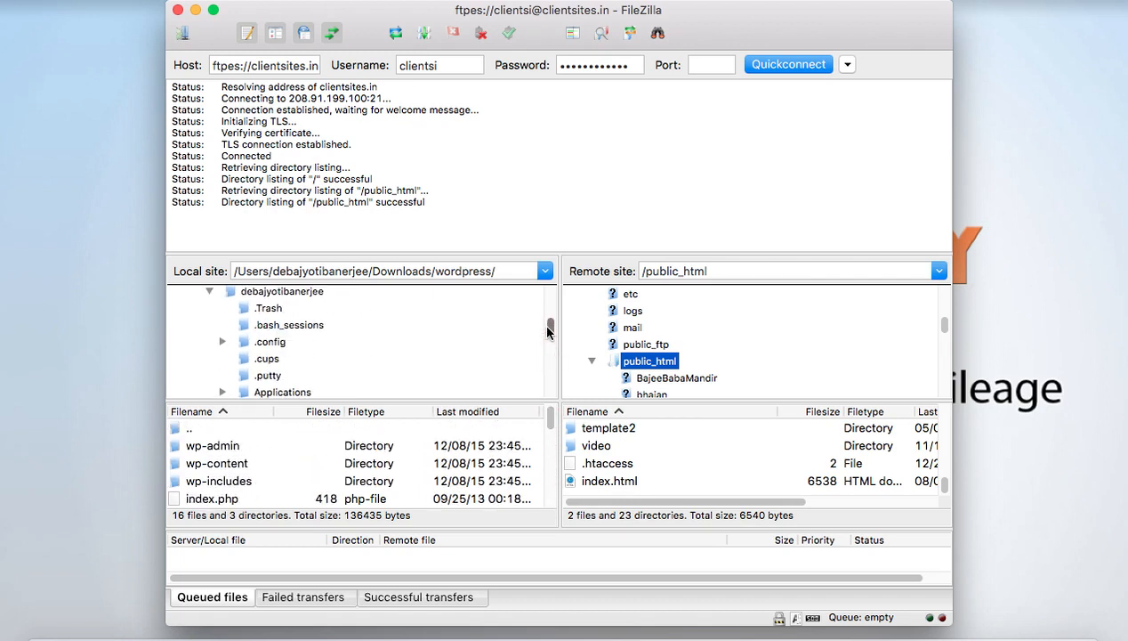
scroll(548, 332, down, 3)
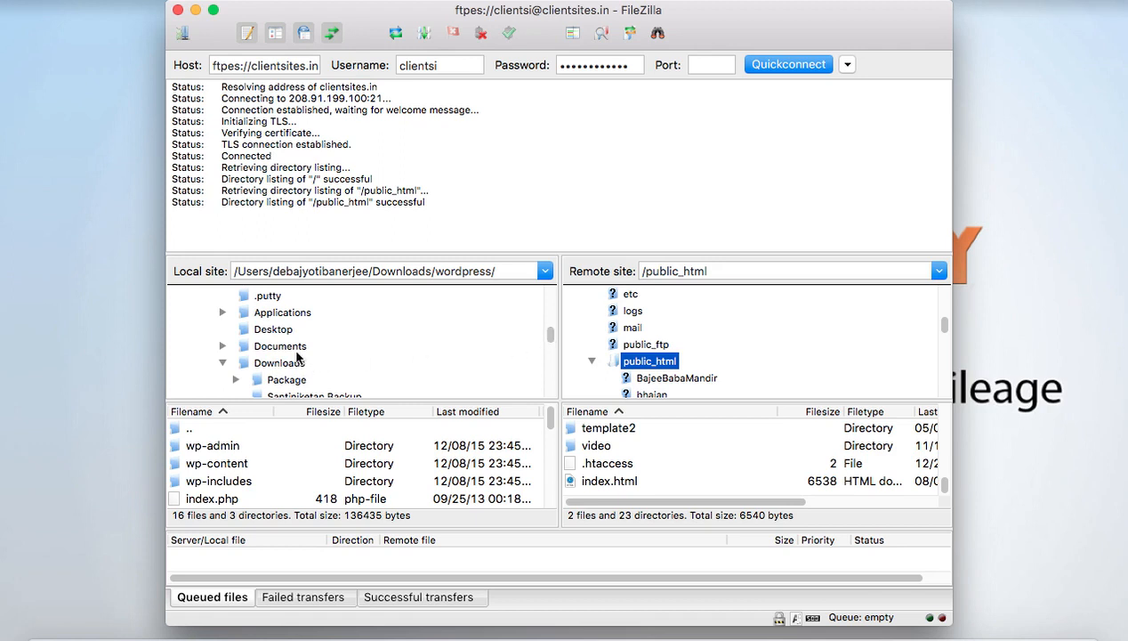
click(273, 330)
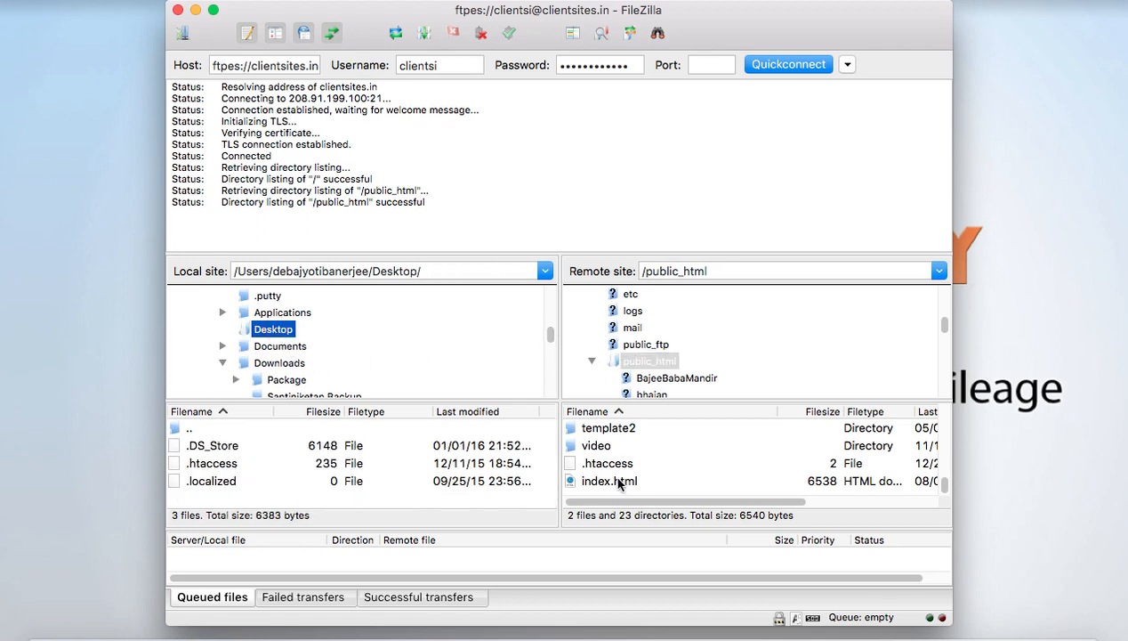
drag(618, 483, 377, 506)
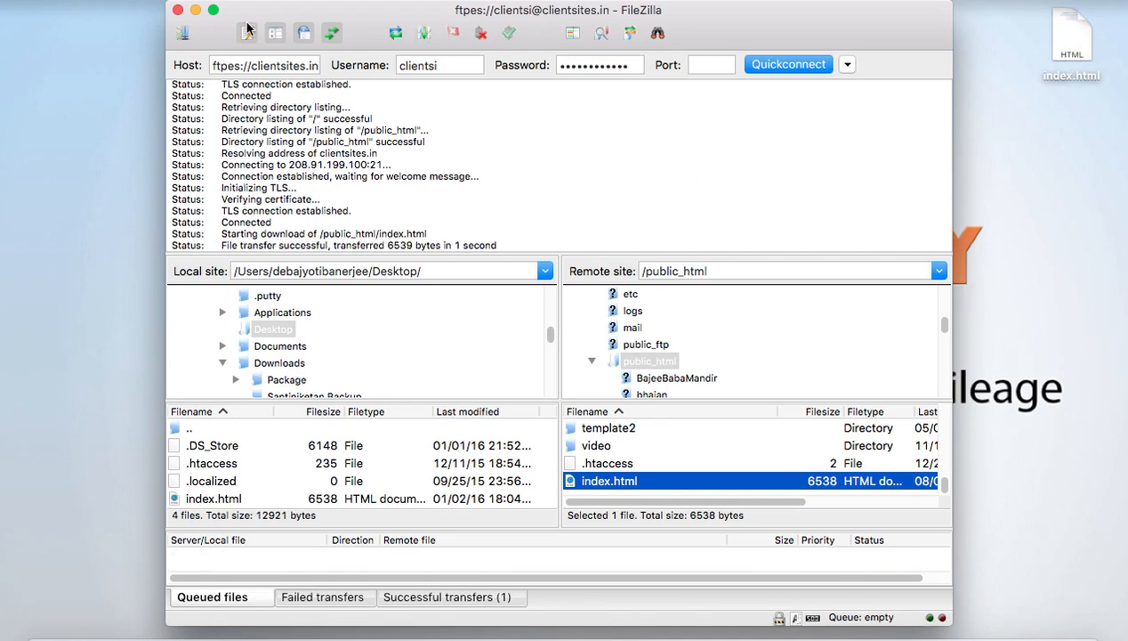
Step: Minimize the FTP client and open the downloaded index.html from the desktop with TextWrangler
click(195, 11)
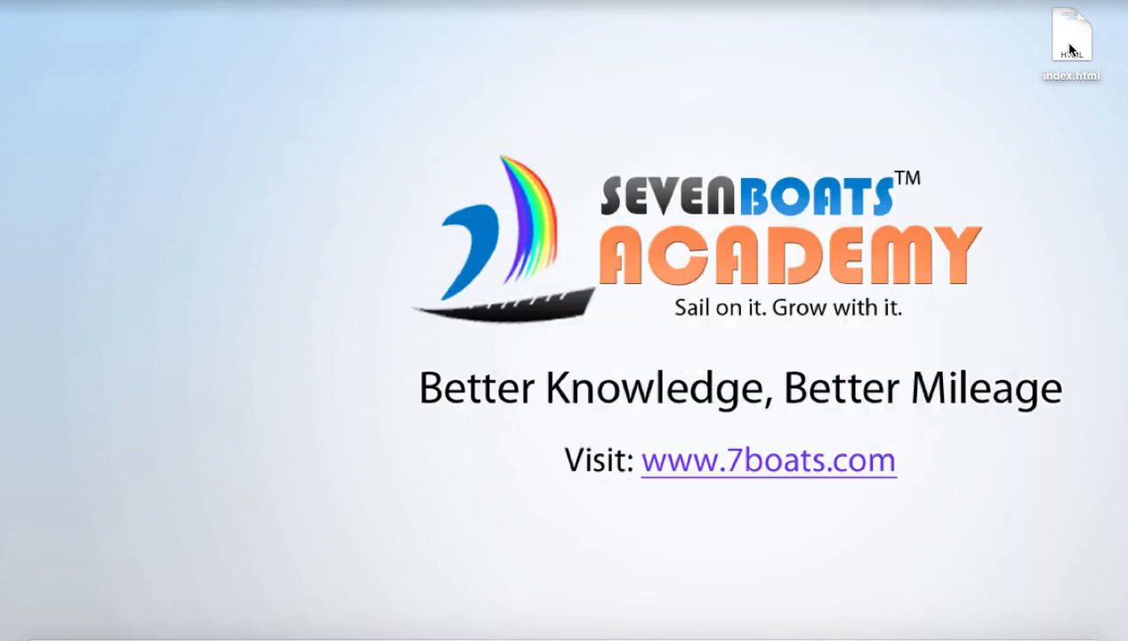
click(1071, 45)
right_click(1070, 49)
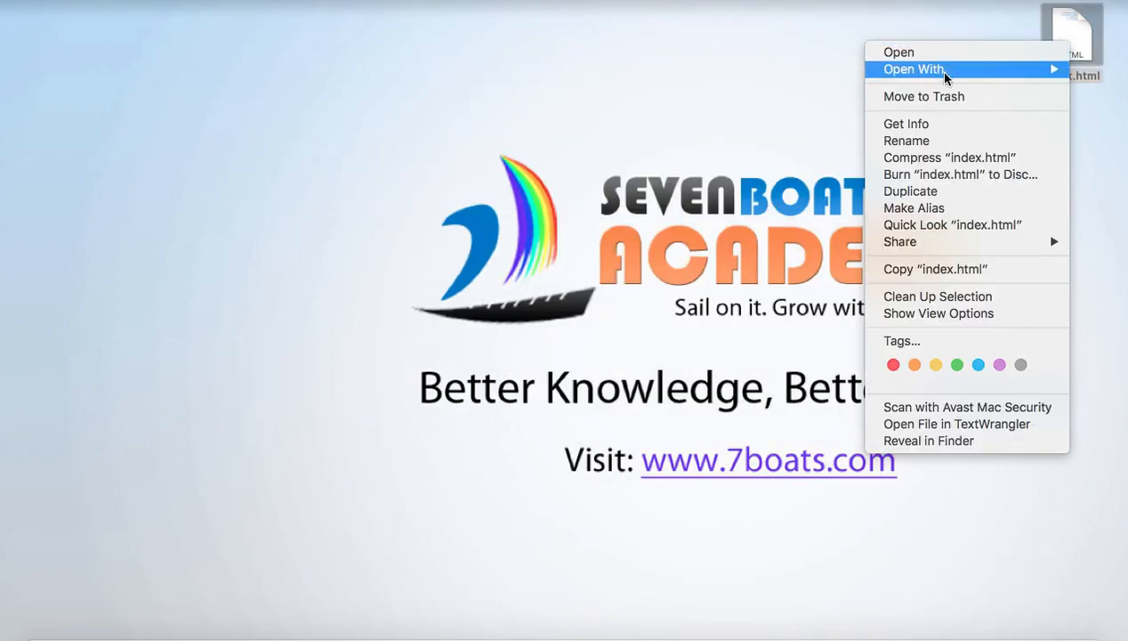
mouse_move(924, 70)
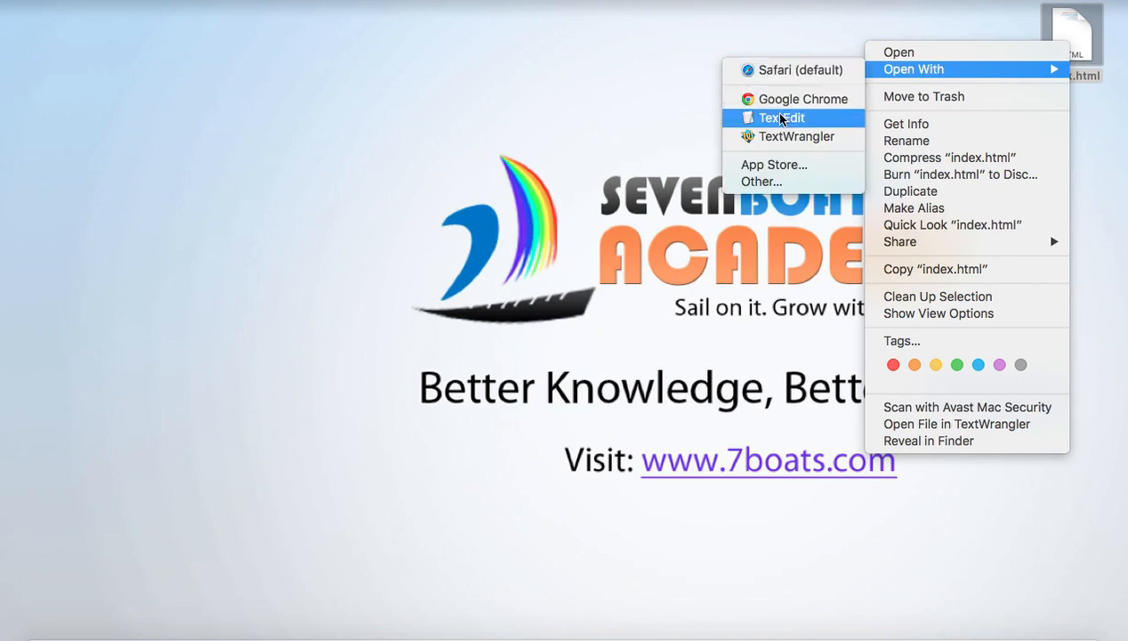
click(778, 138)
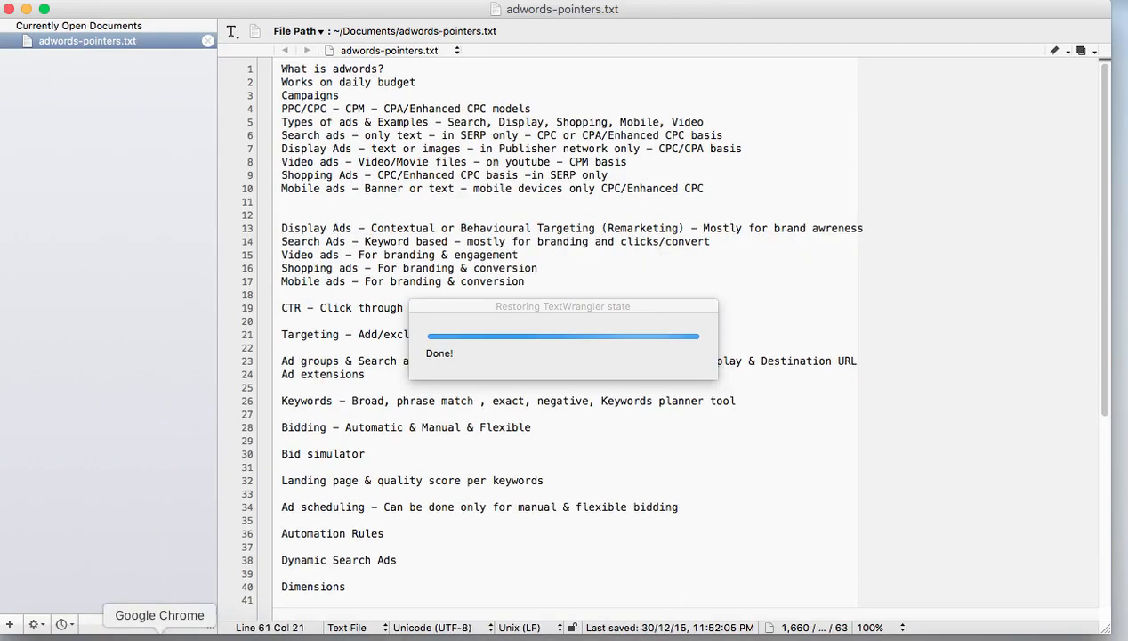
Step: Switch to Google Chrome and open clientsites.in/index.html in a new tab to view the live page
click(159, 634)
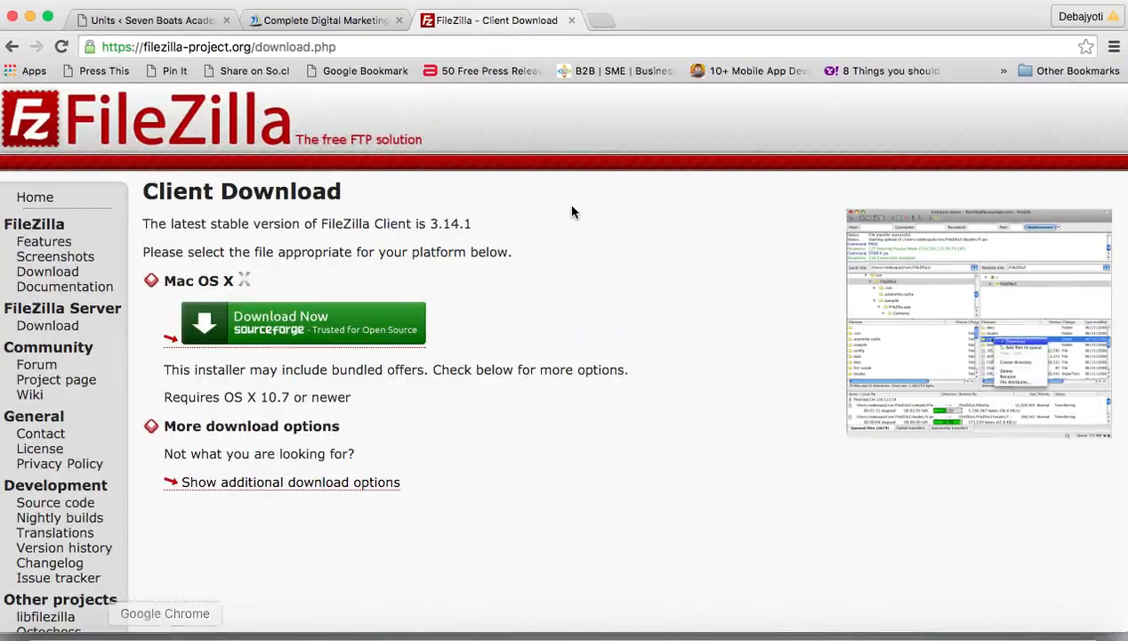
click(601, 19)
text(clientsite)
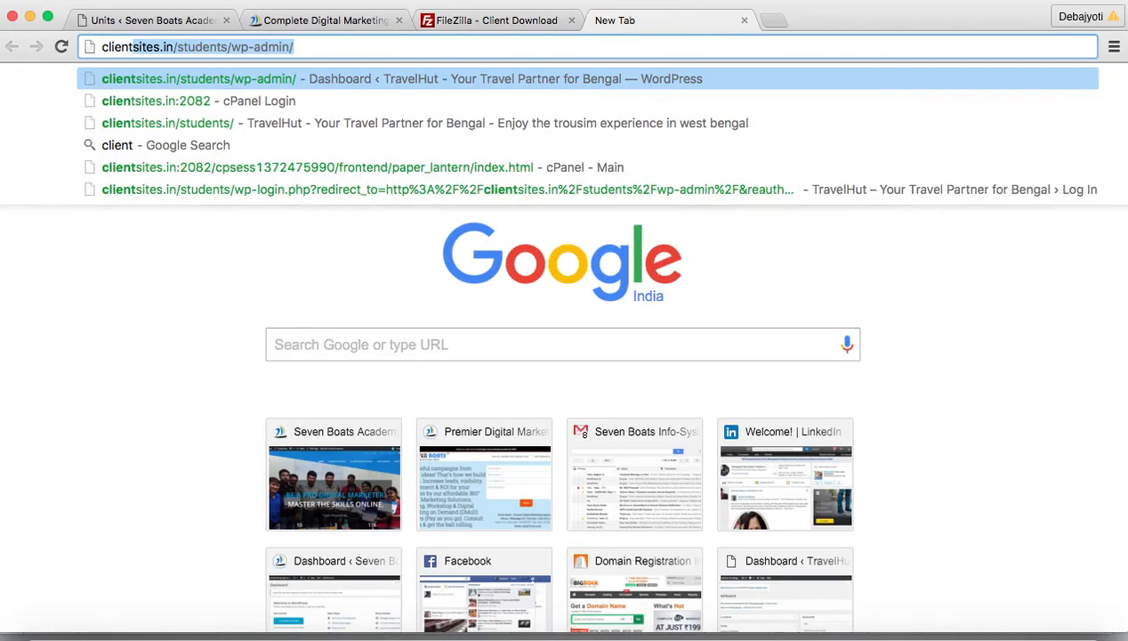
text(s)
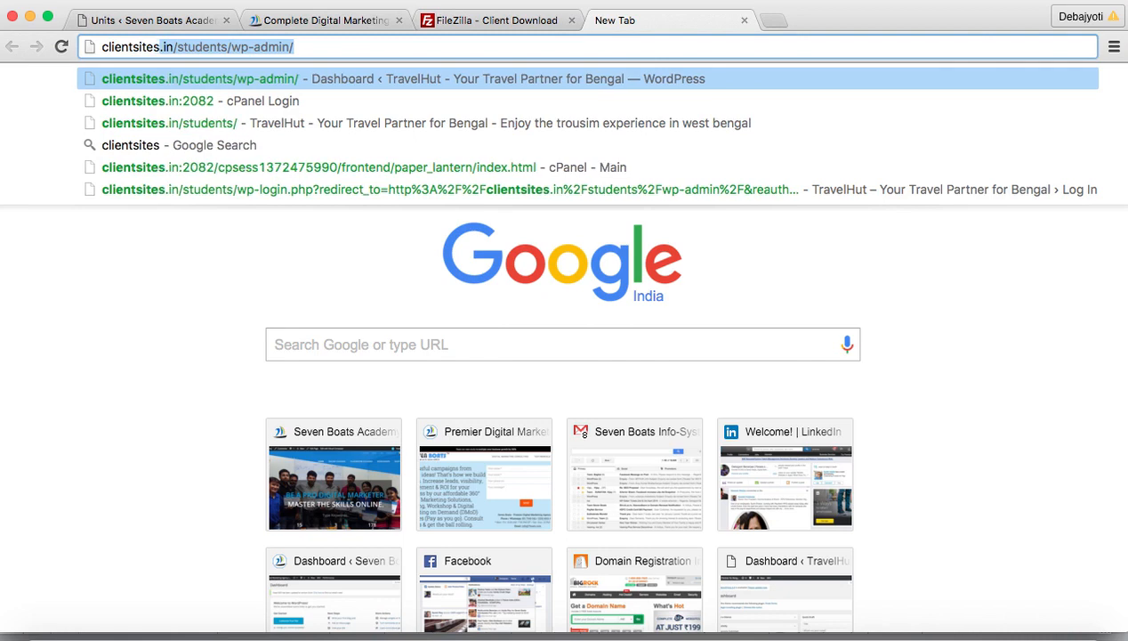
text(.in/in)
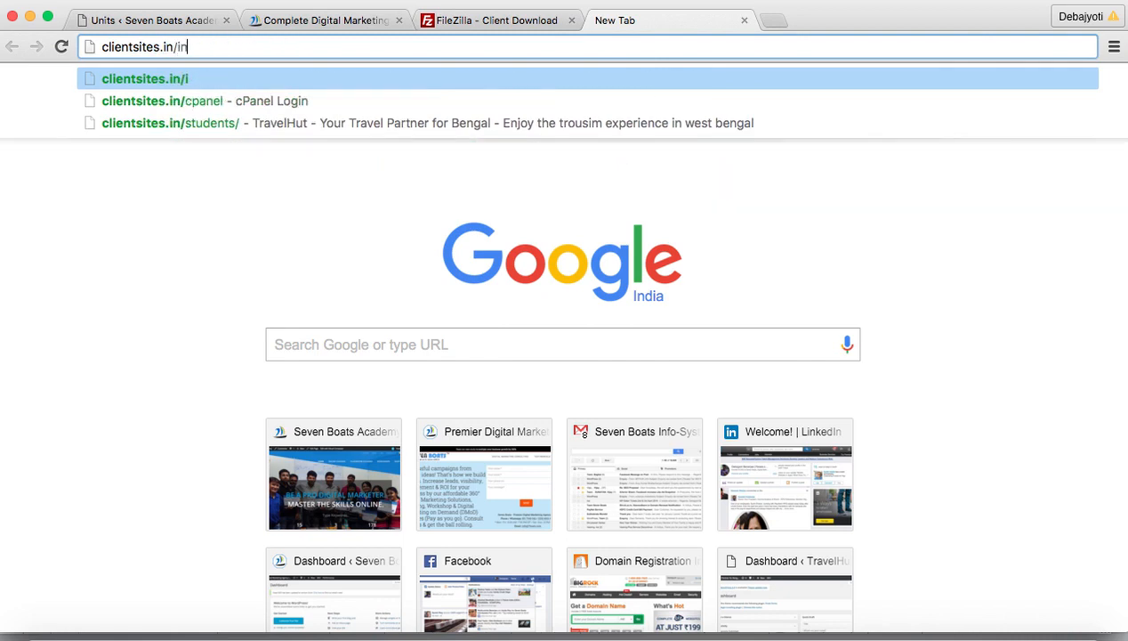
text(dex.html)
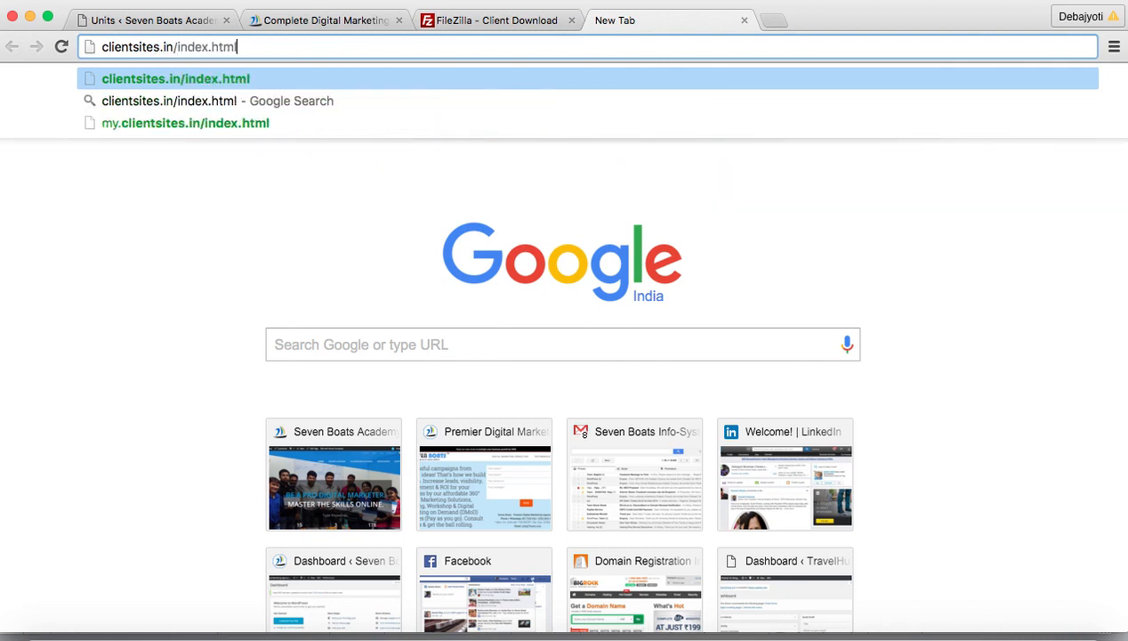
key(Return)
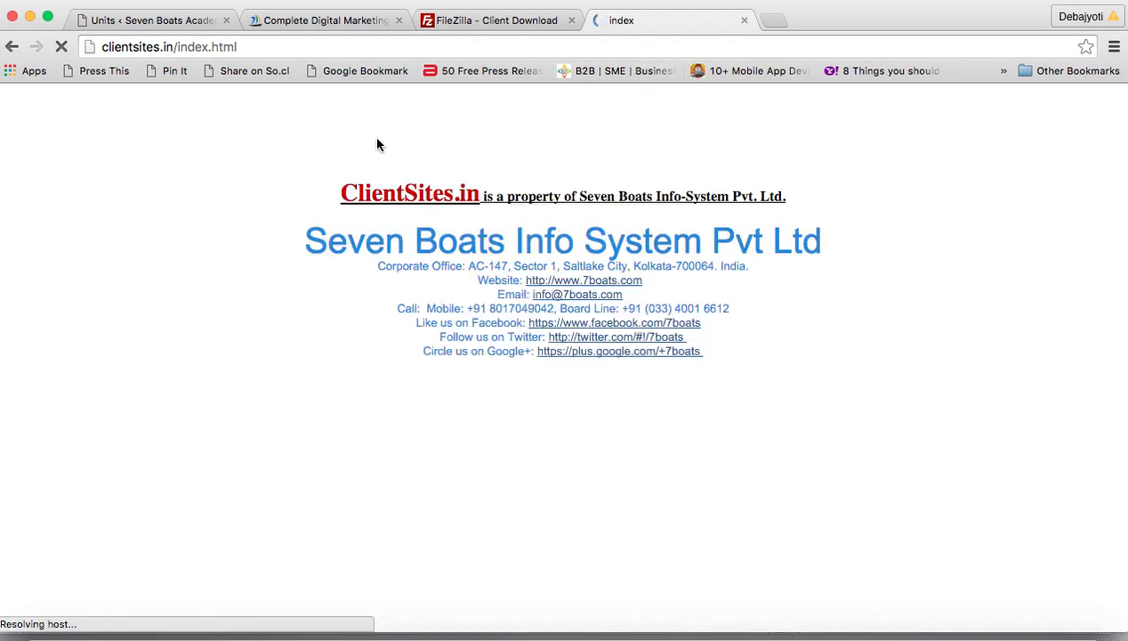
drag(321, 182, 722, 311)
click(811, 317)
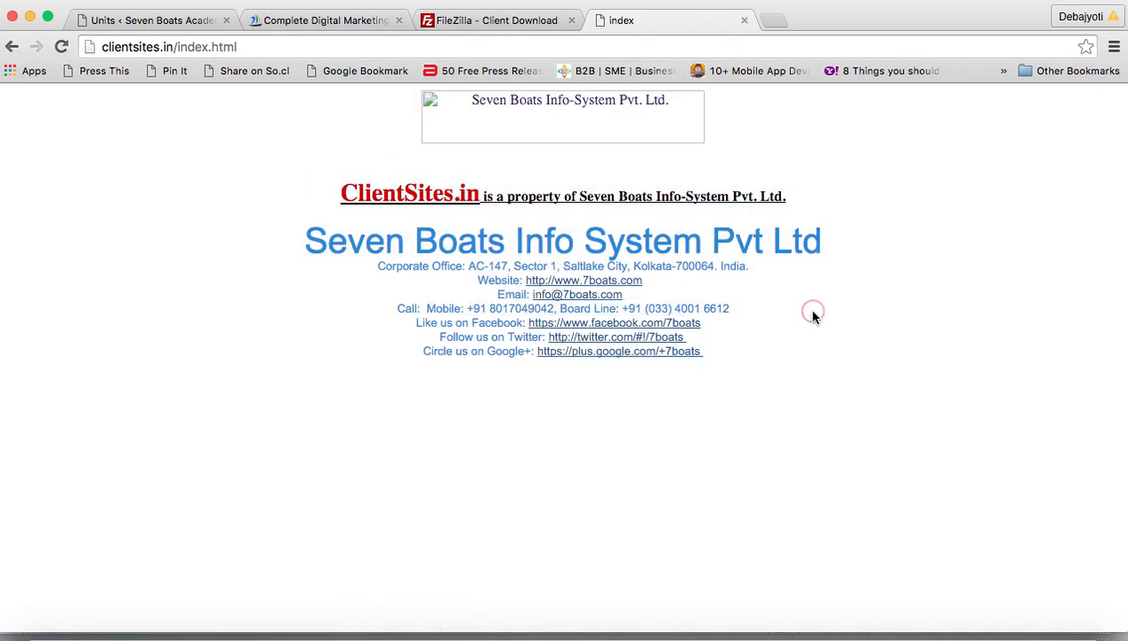
Step: Inspect the logo image at the head of the page and copy its src address from the HTML
right_click(489, 107)
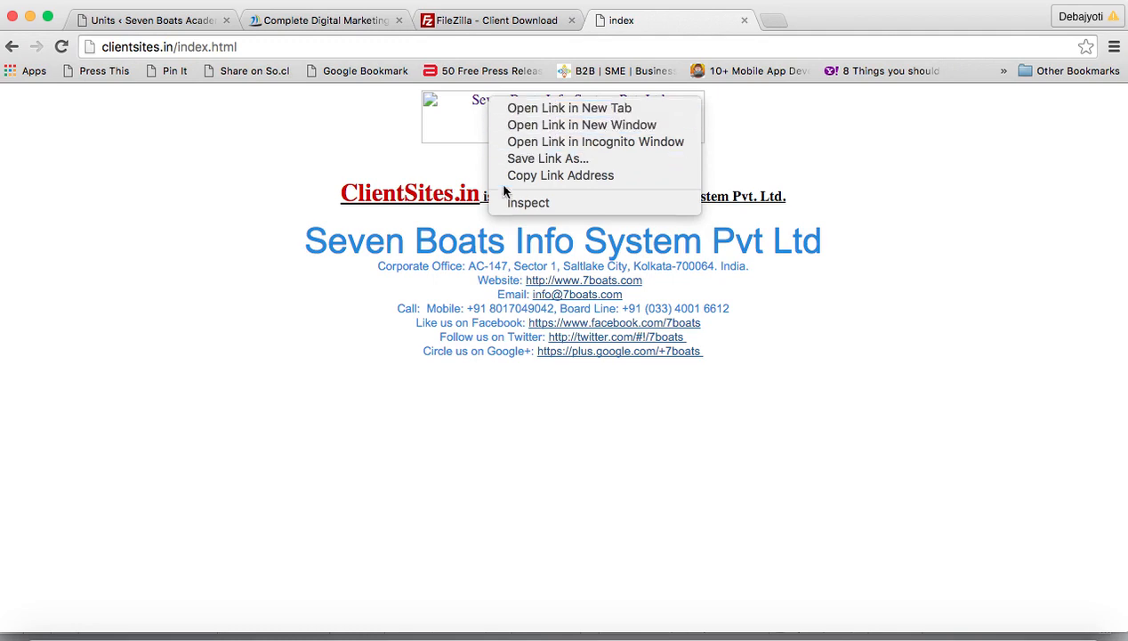
click(523, 205)
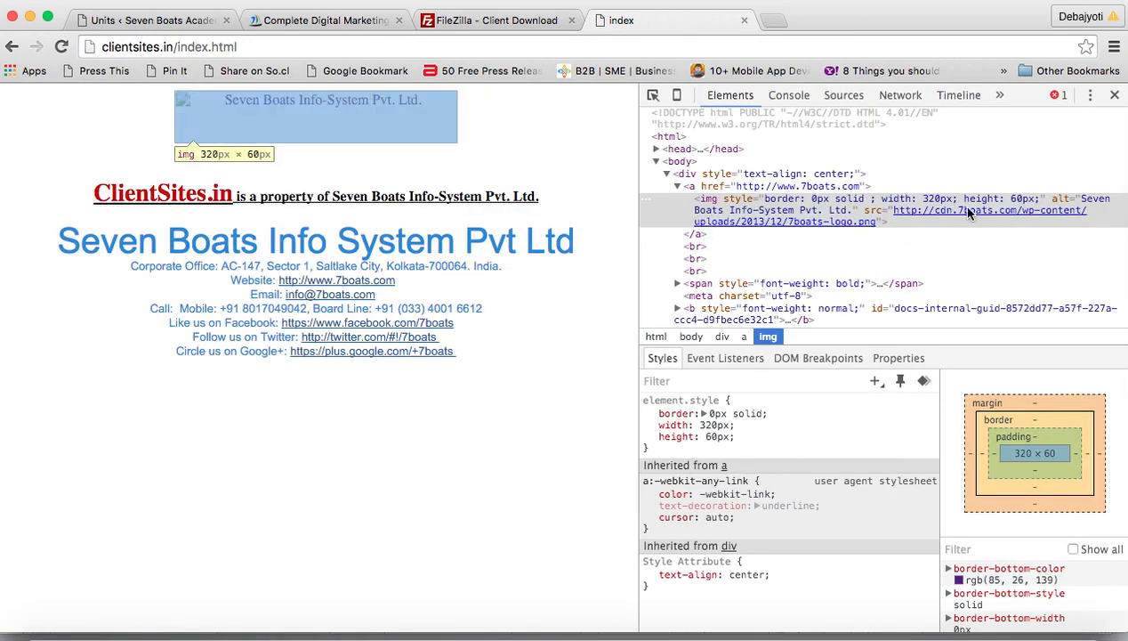
click(939, 211)
double_click(897, 214)
key(super+c)
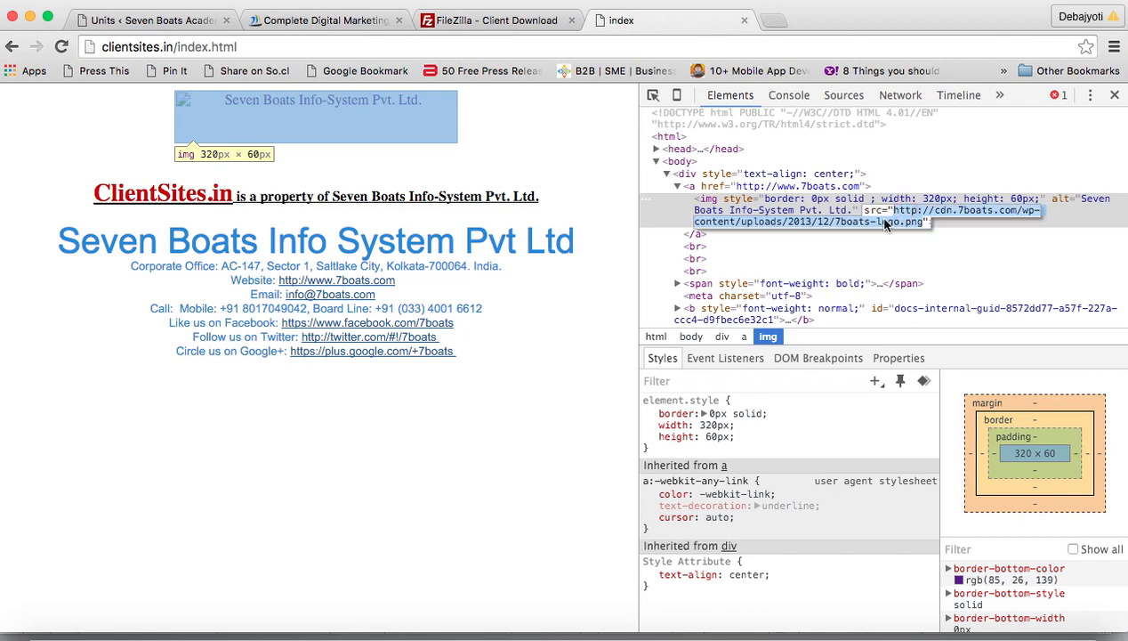
Step: Check the copied cdn.7boats.com logo address in a new browser tab, then close that tab
click(774, 19)
key(super+v)
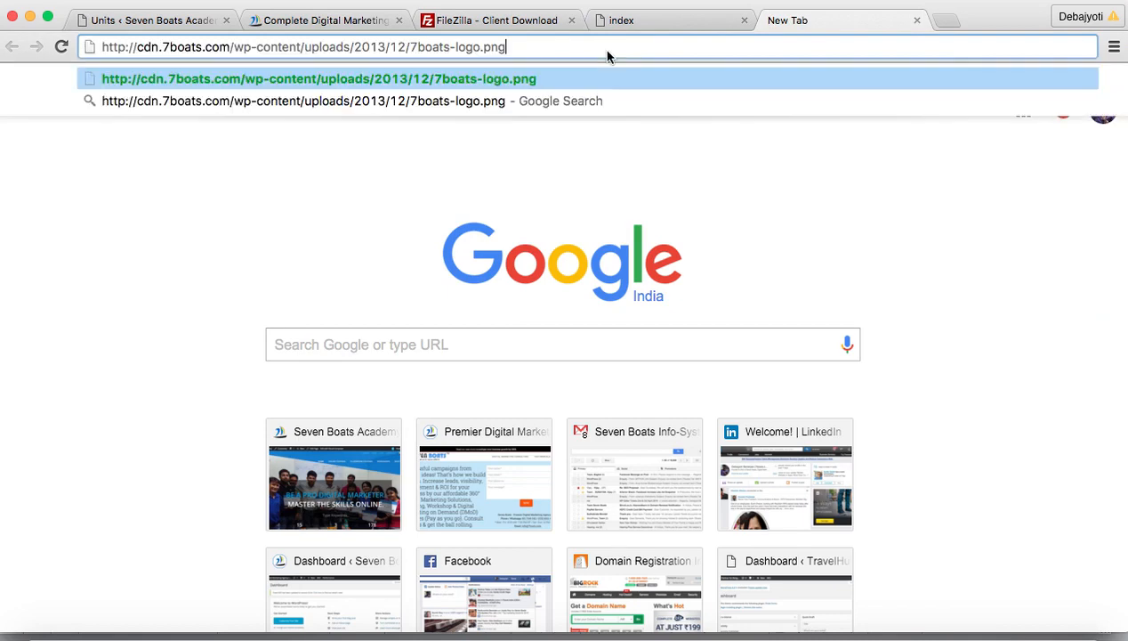
key(Return)
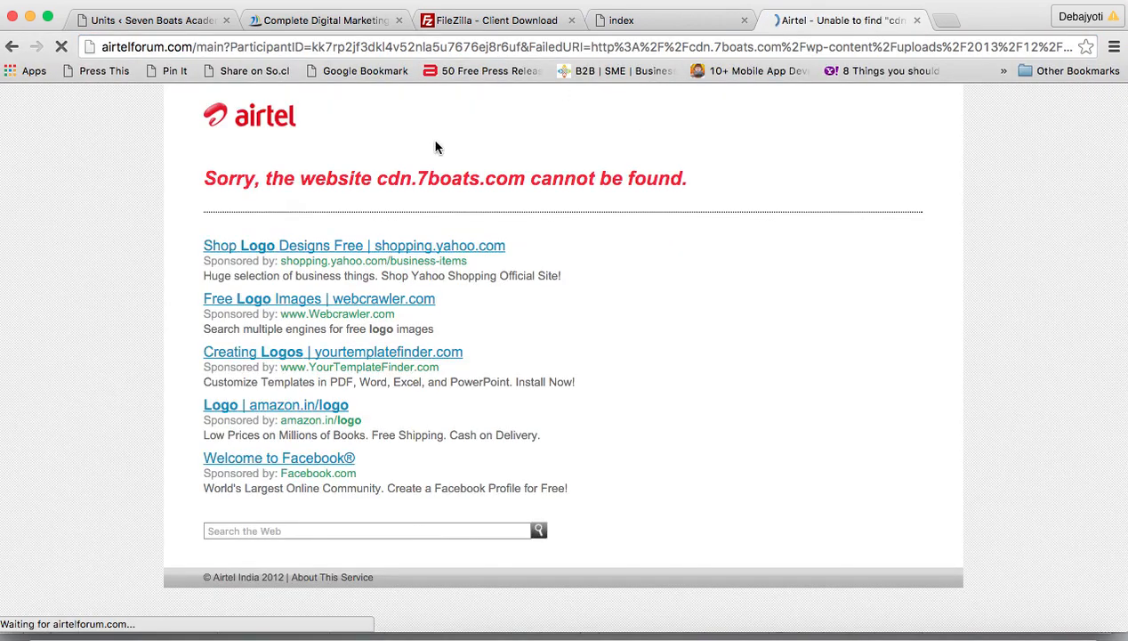
click(916, 20)
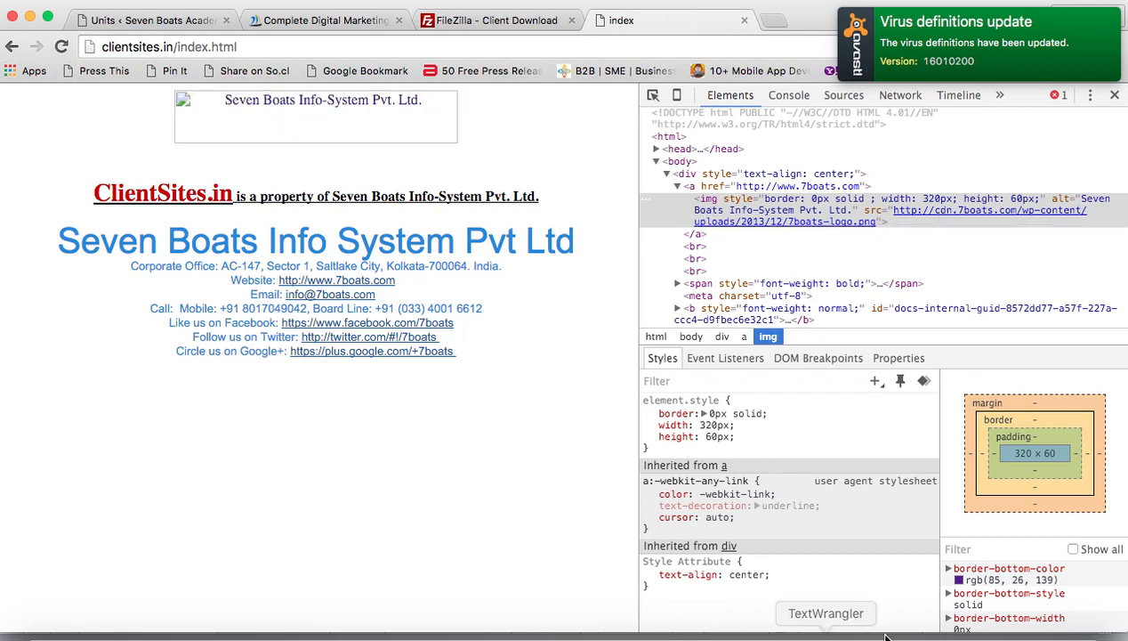
Step: Minimize Chrome, dismiss the virus definitions notification and return to index.html in TextWrangler
click(30, 16)
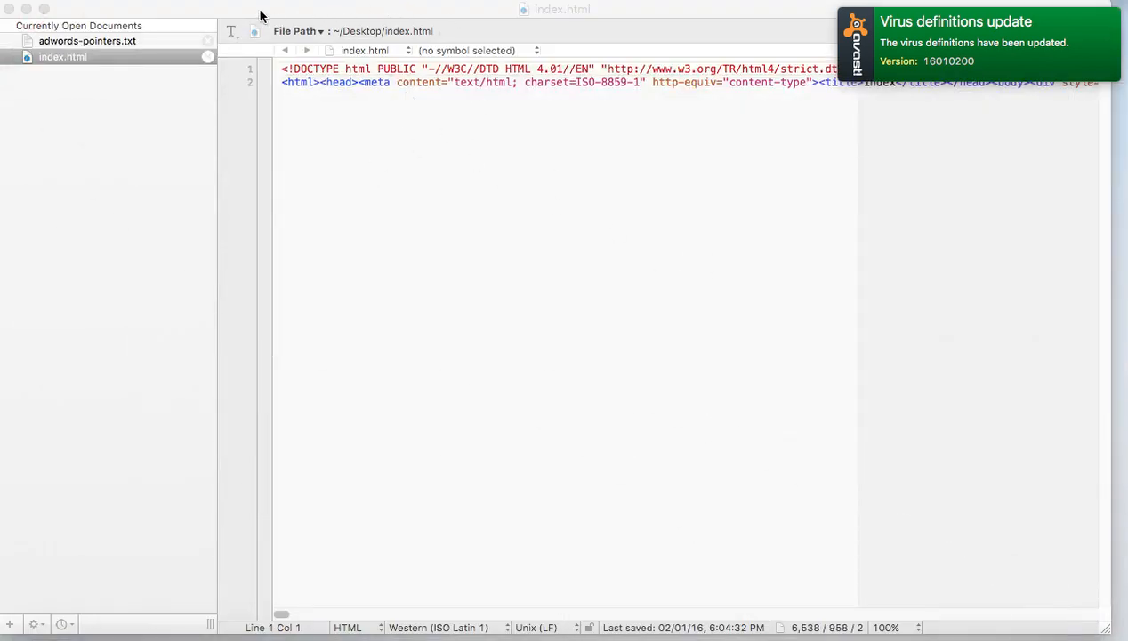
click(208, 1)
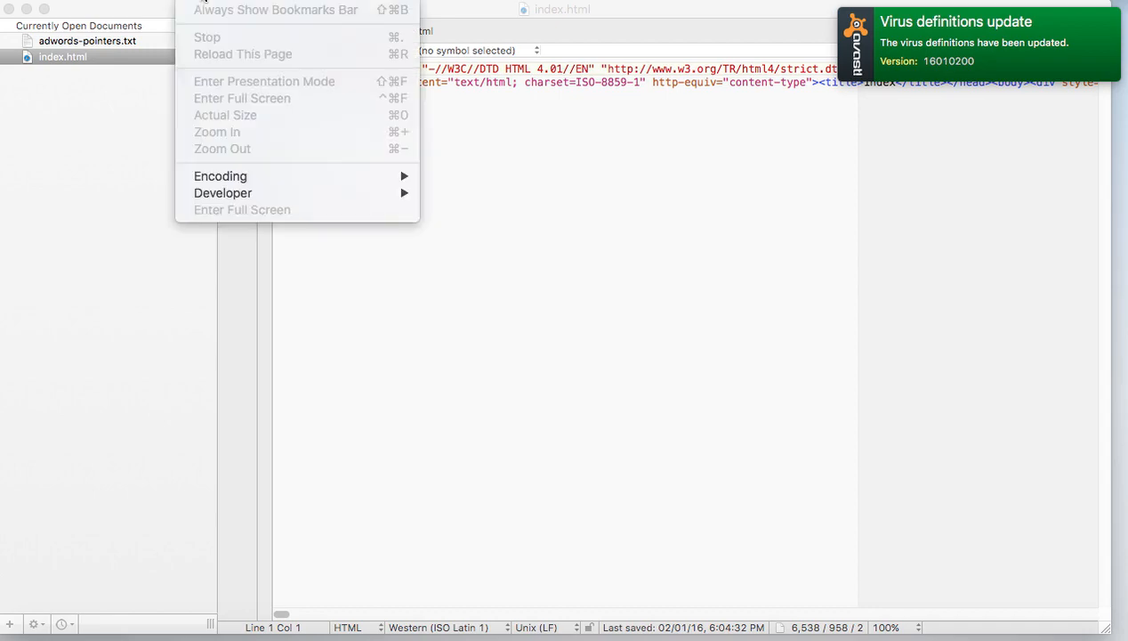
mouse_move(266, 3)
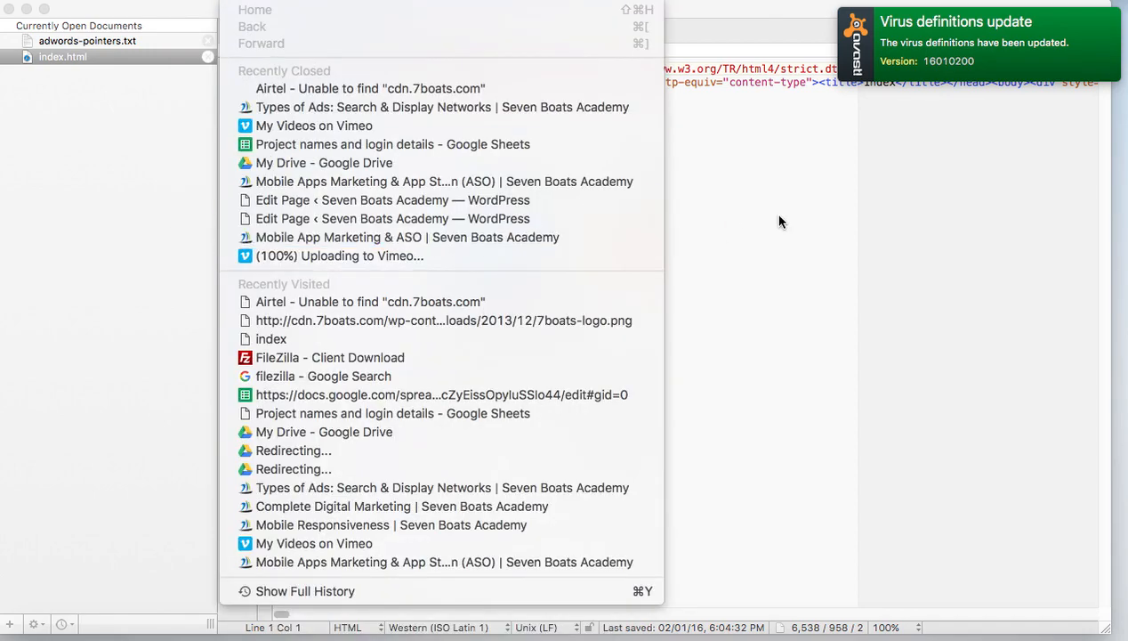
click(757, 211)
click(933, 54)
click(605, 202)
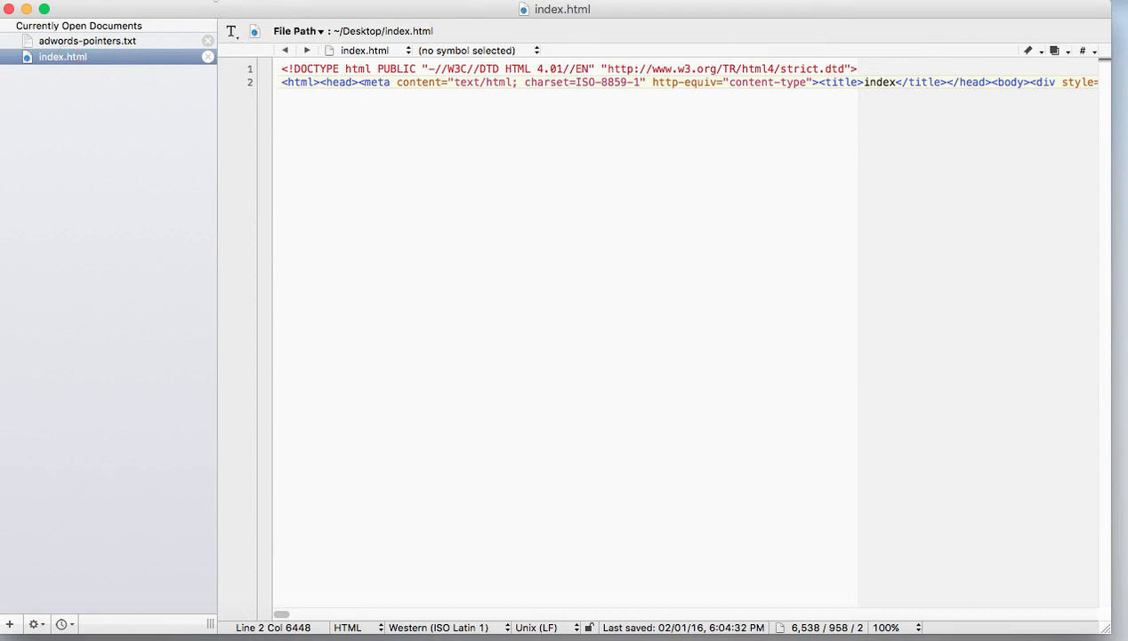
Step: Turn on soft wrapping for index.html and look through its code from start to end
click(282, 0)
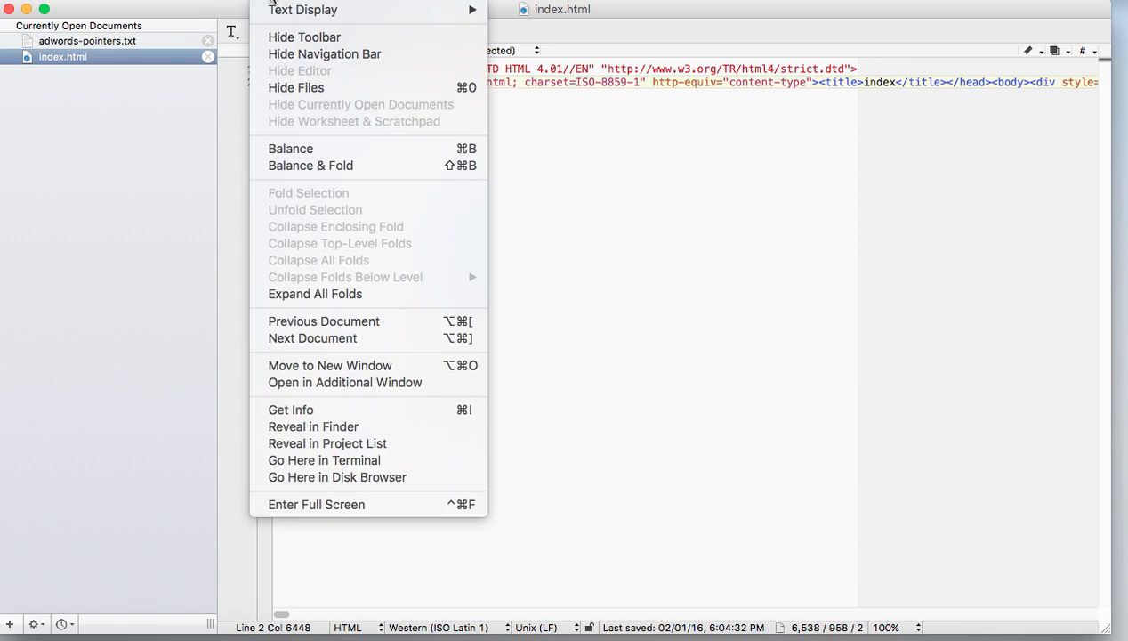
mouse_move(290, 13)
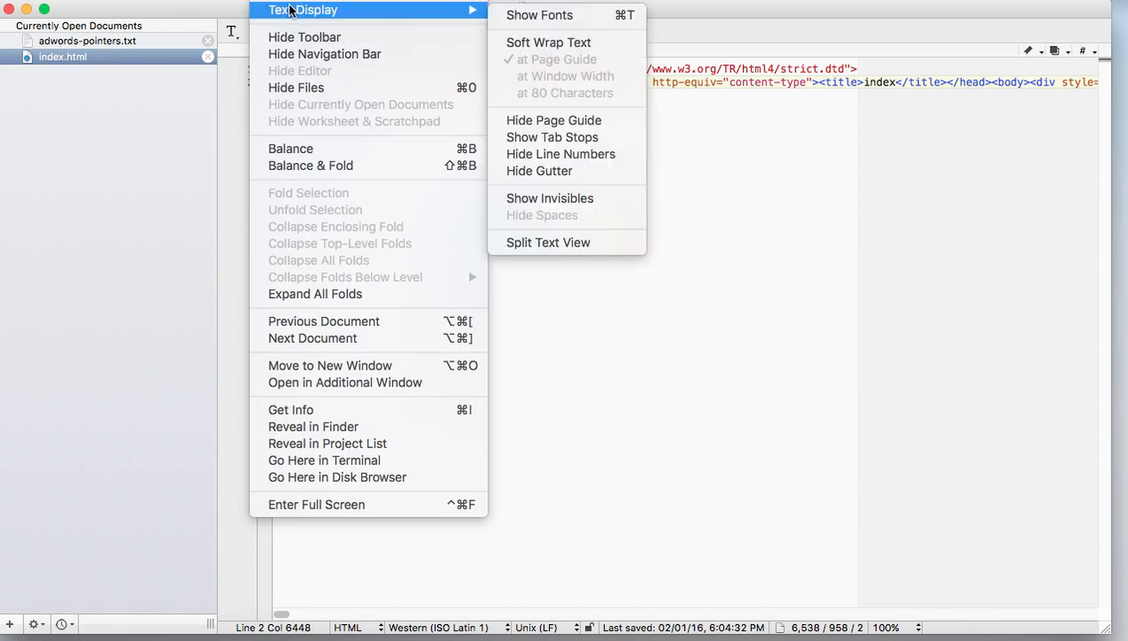
click(515, 47)
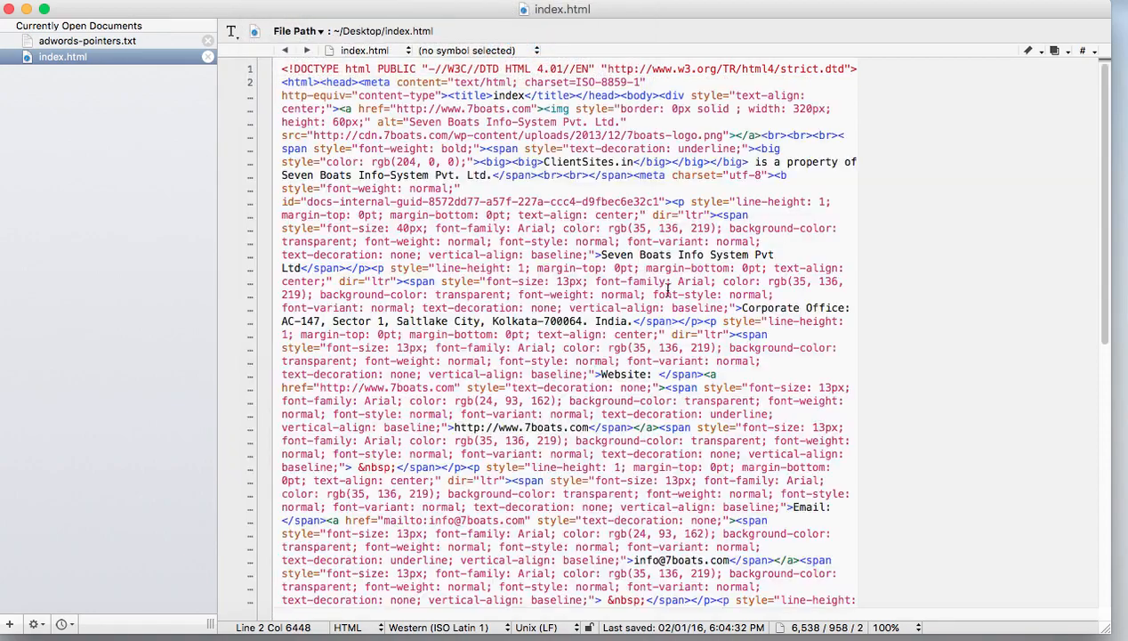
scroll(577, 349, down, 15)
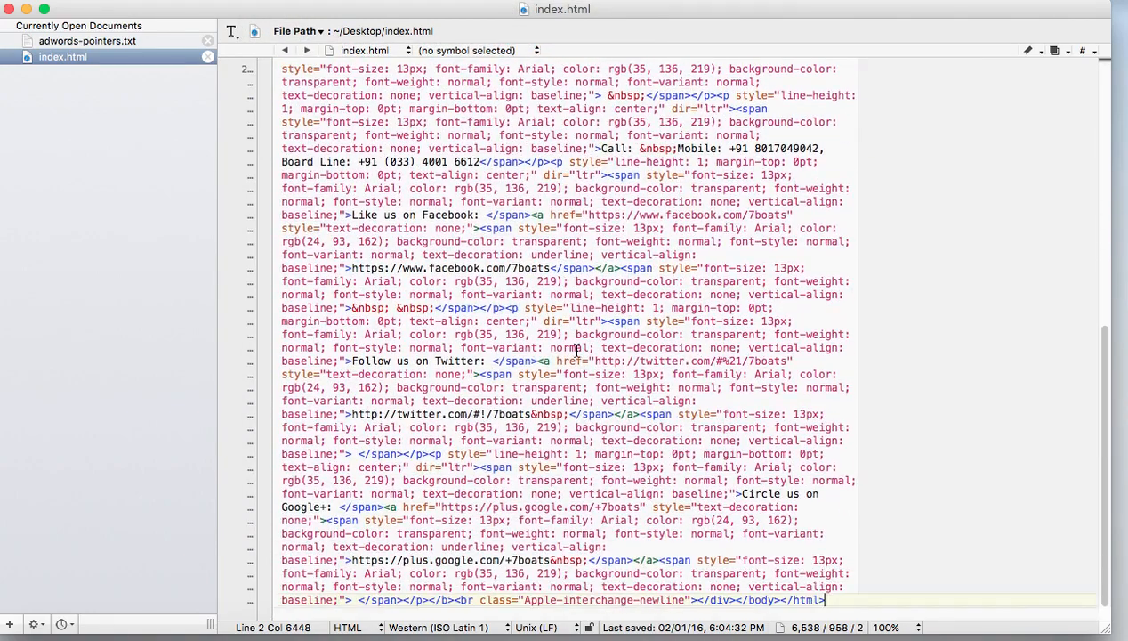
scroll(576, 349, up, 14)
scroll(577, 349, up, 1)
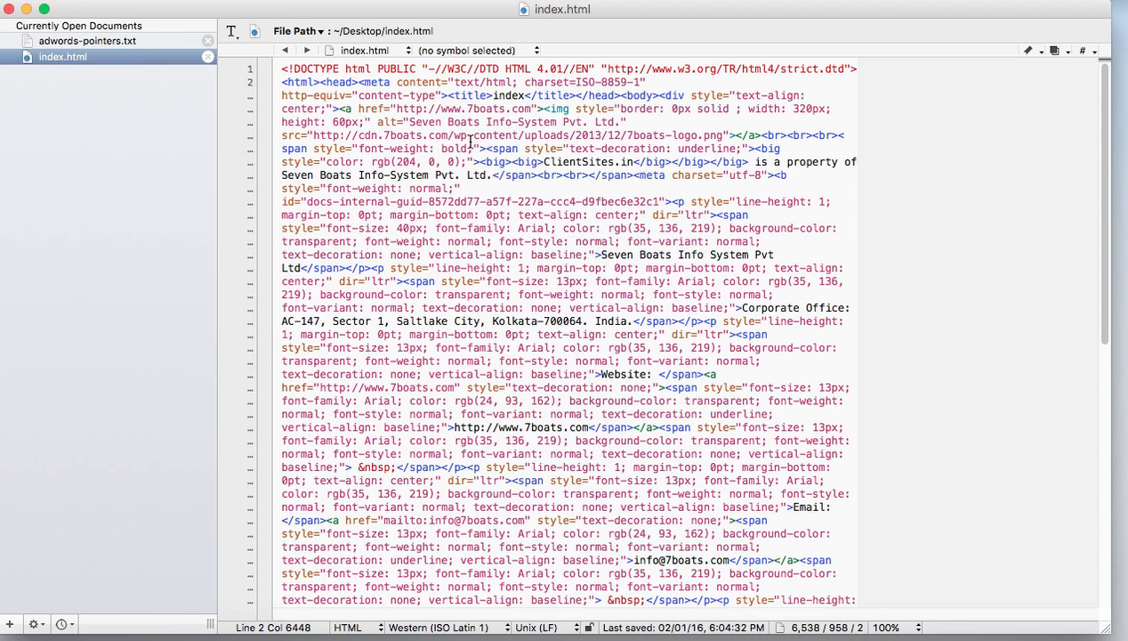
Step: Replace the cdn subdomain with www in the logo image's src address
drag(316, 134, 373, 134)
click(383, 134)
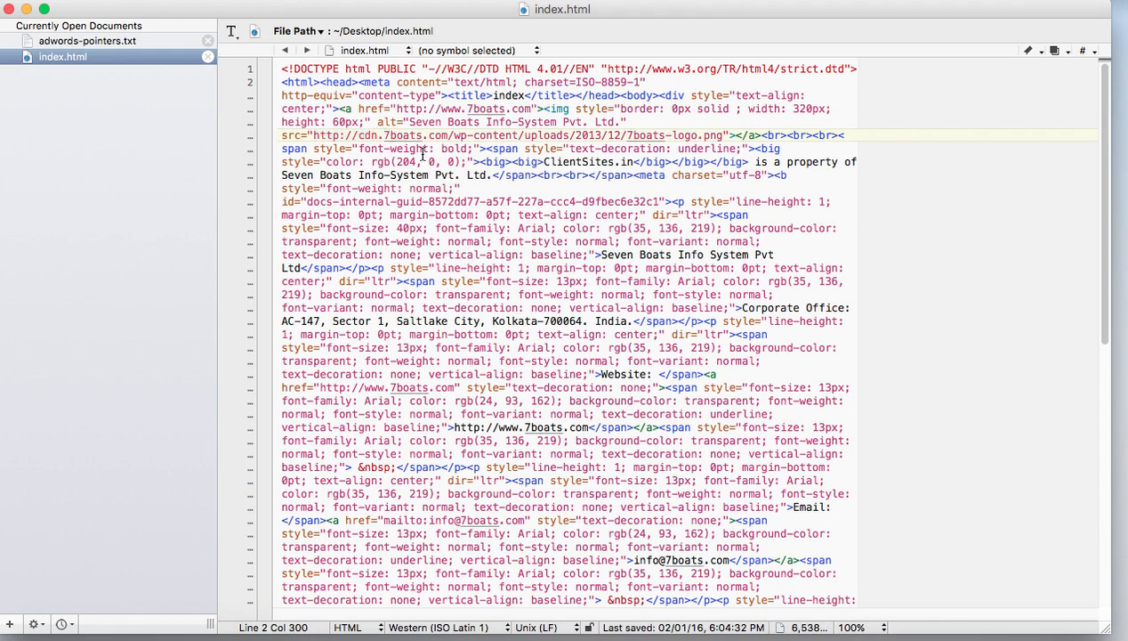
key(BackSpace)
key(BackSpace)
key(BackSpace)
key(BackSpace)
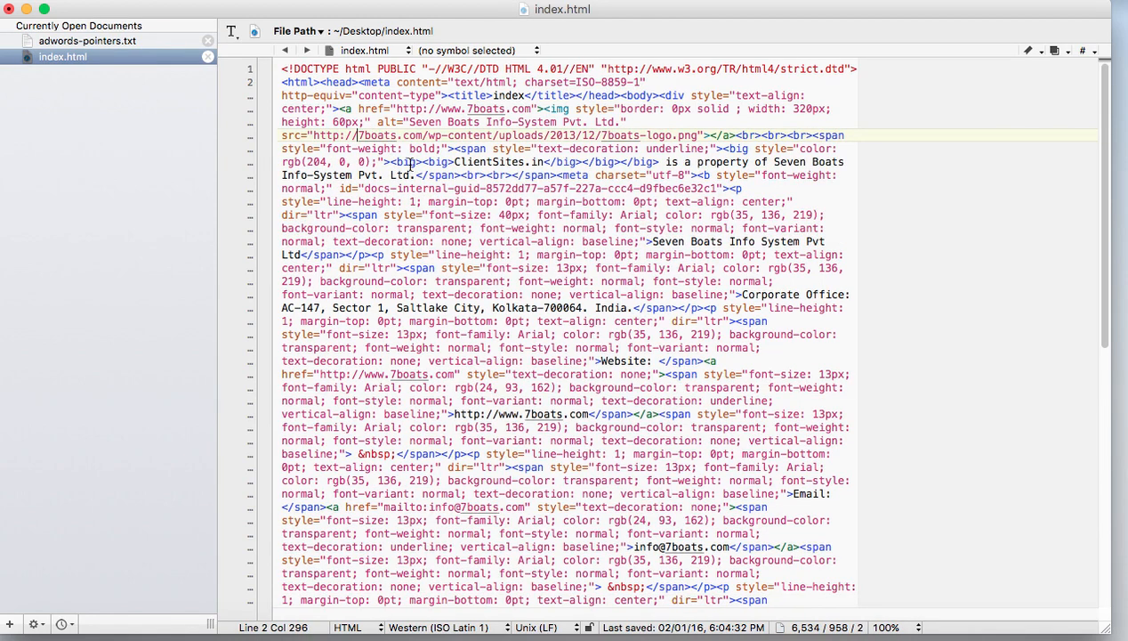
text(www)
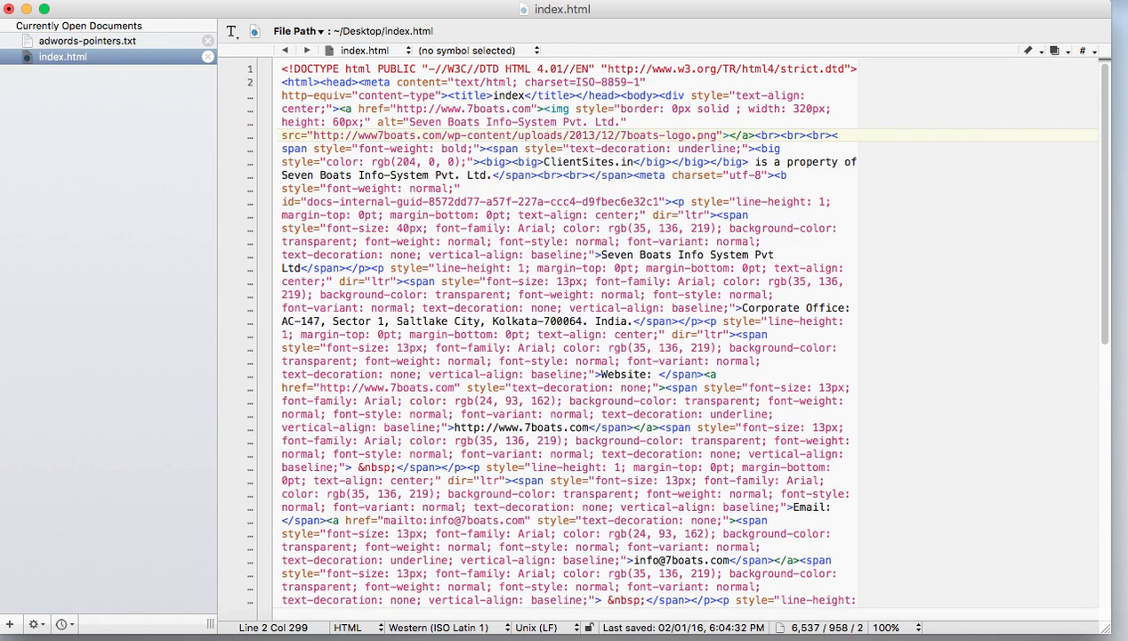
text(.)
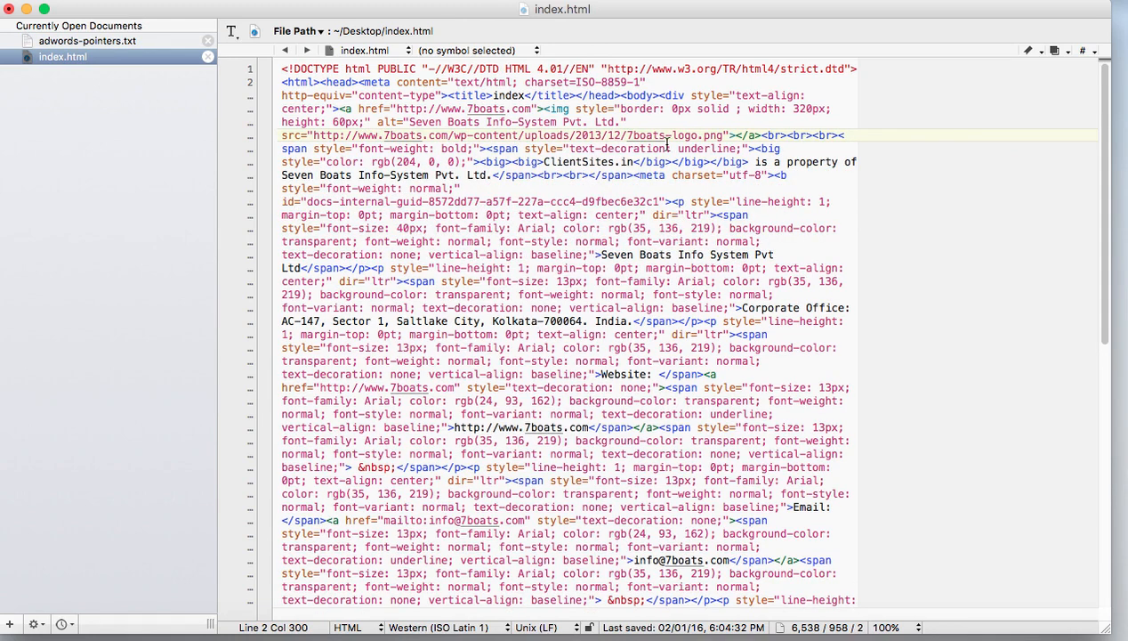
Step: Copy the edited logo address from index.html and load it in a new Google Chrome tab
drag(725, 135, 387, 134)
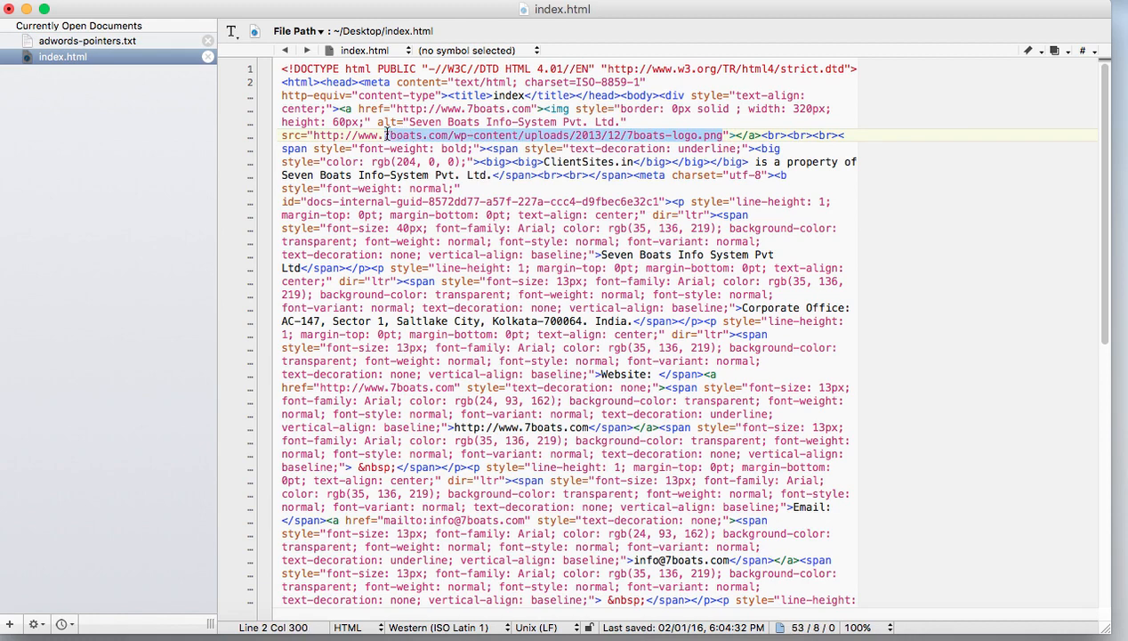
drag(314, 135, 721, 133)
key(super+c)
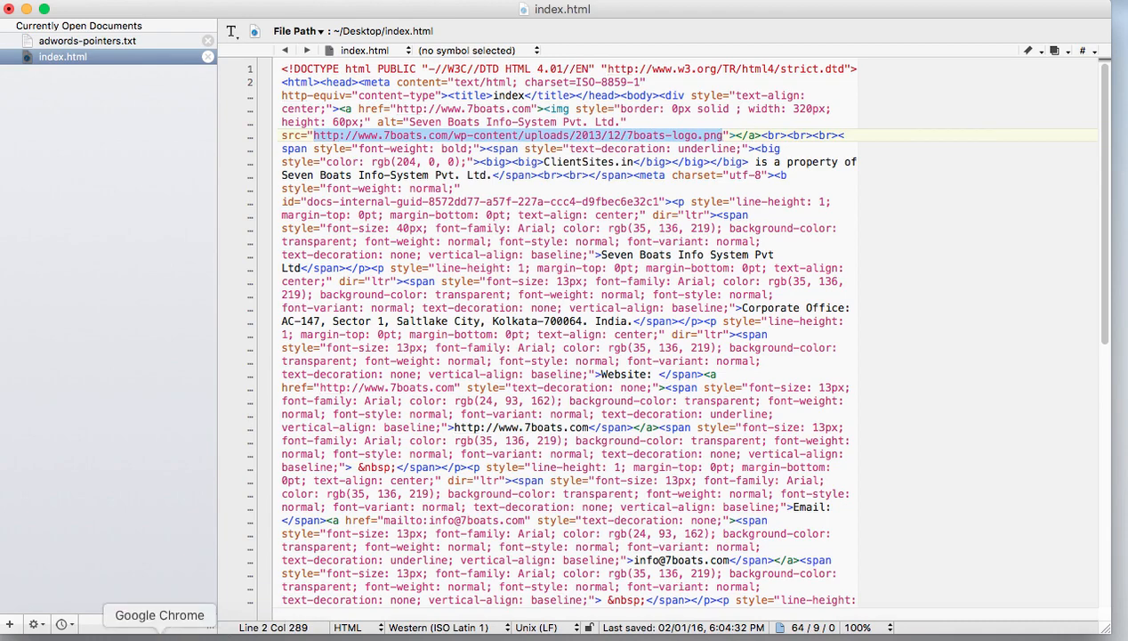
click(192, 634)
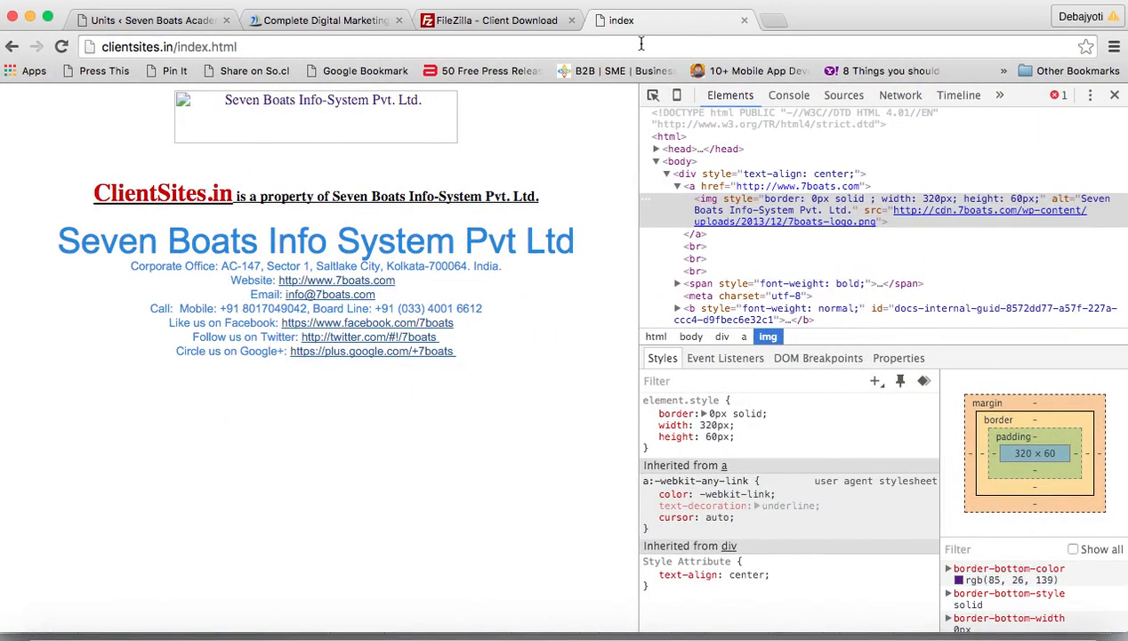
click(776, 19)
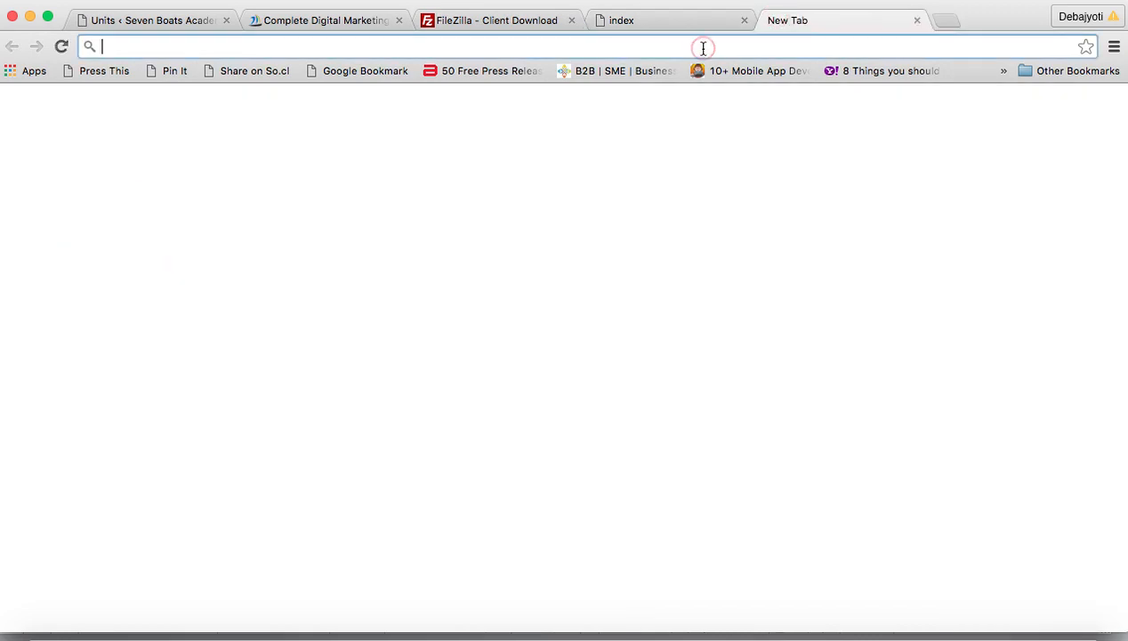
key(super+v)
key(Return)
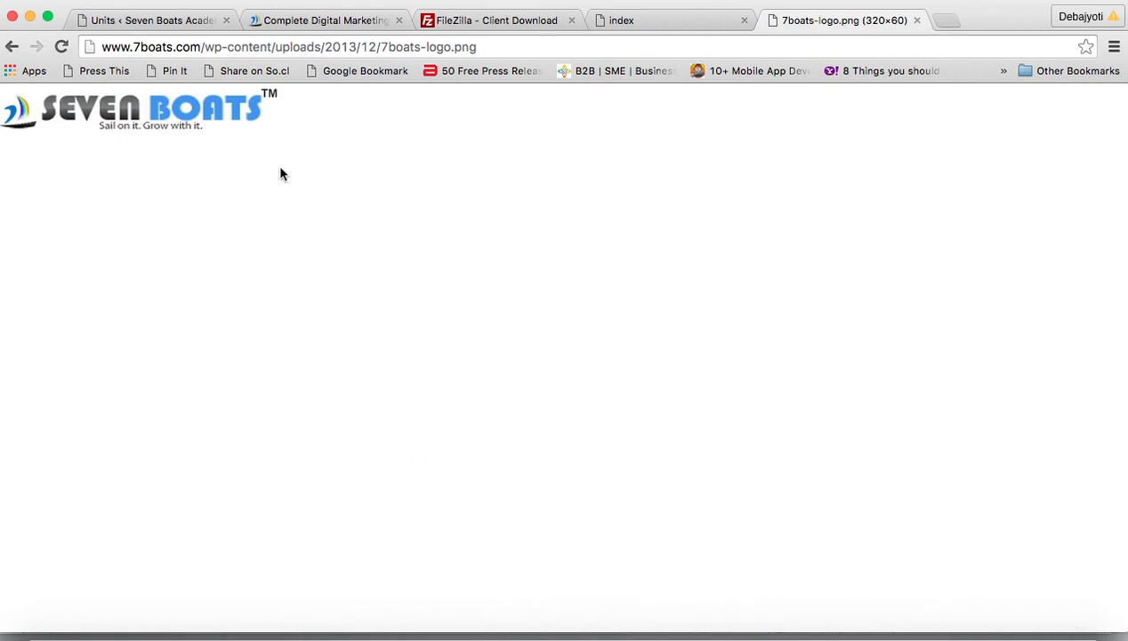
Step: Minimize Google Chrome, return to index.html in TextWrangler and save the file
click(29, 18)
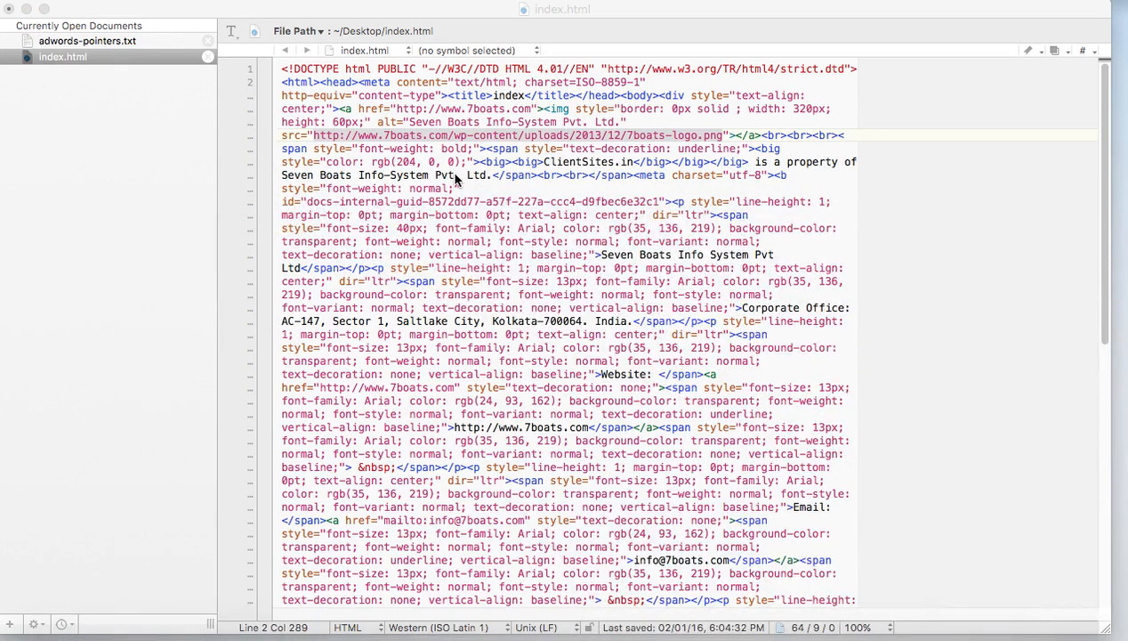
click(122, 2)
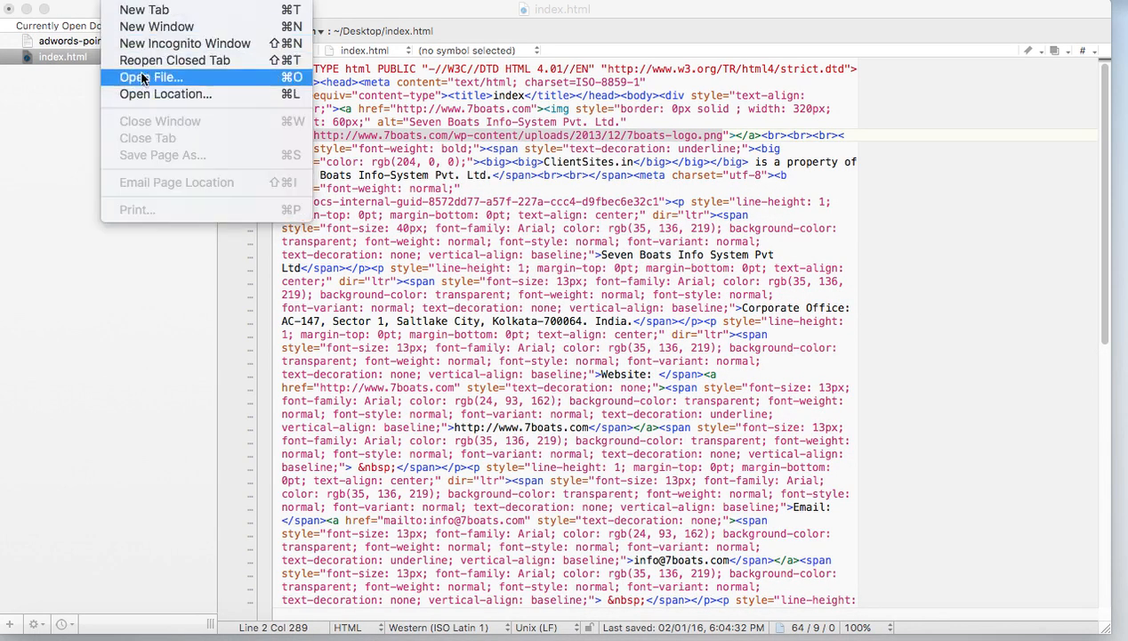
mouse_move(162, 2)
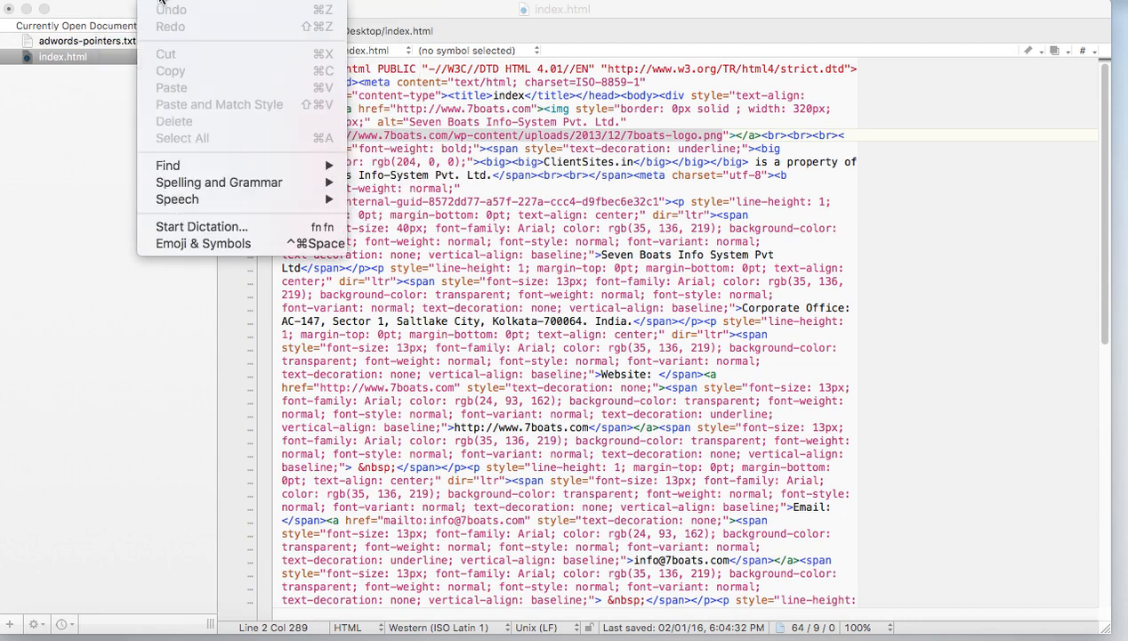
click(46, 215)
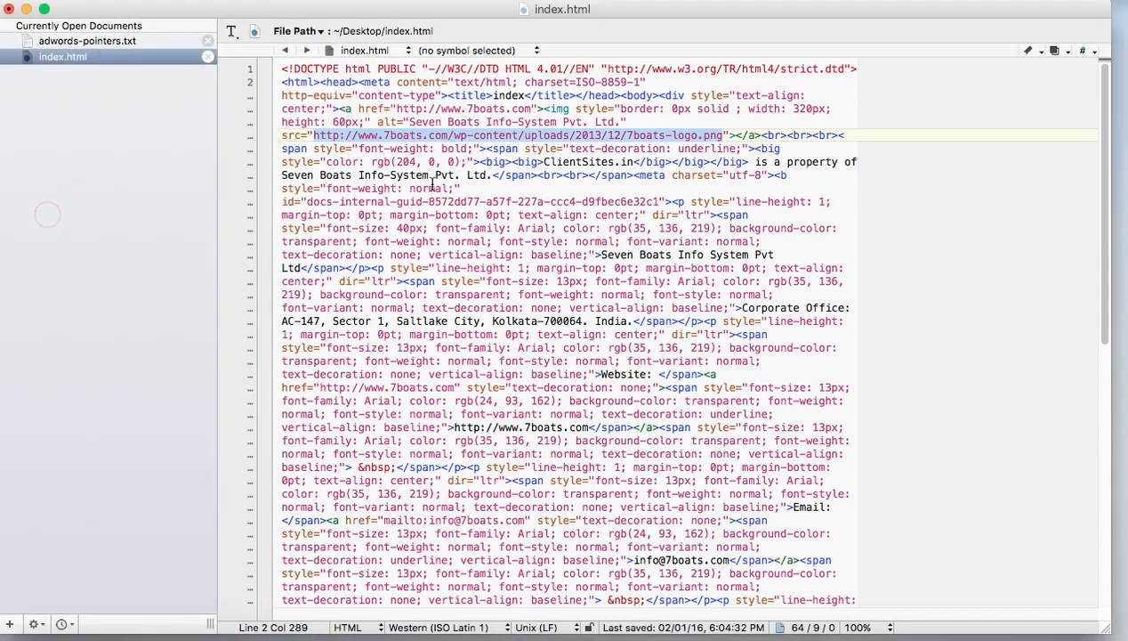
click(430, 185)
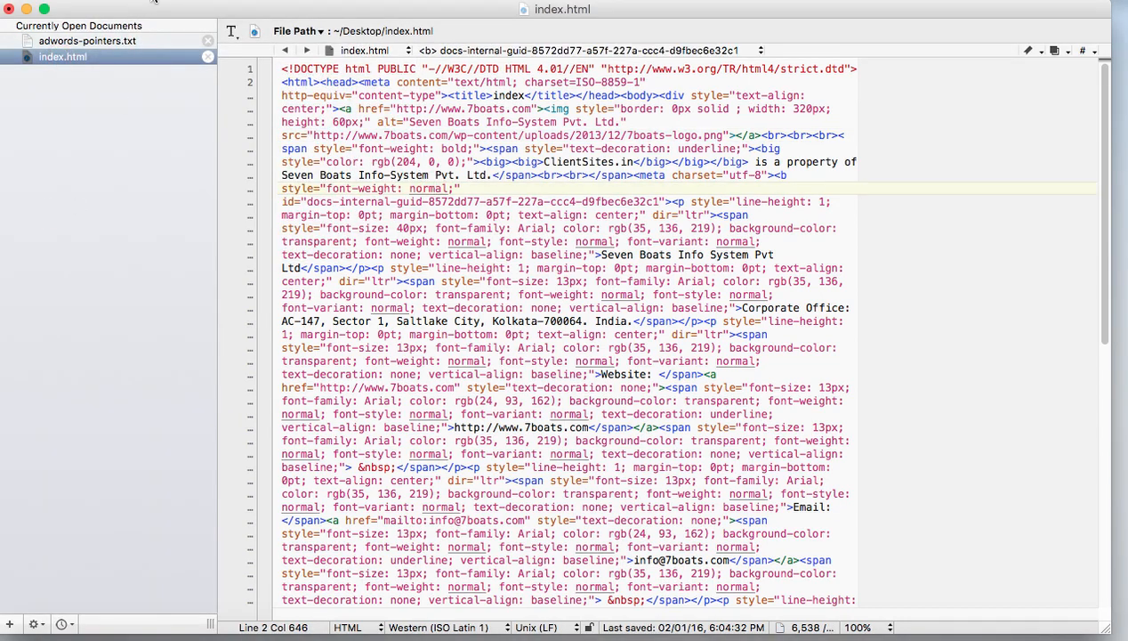
click(144, 3)
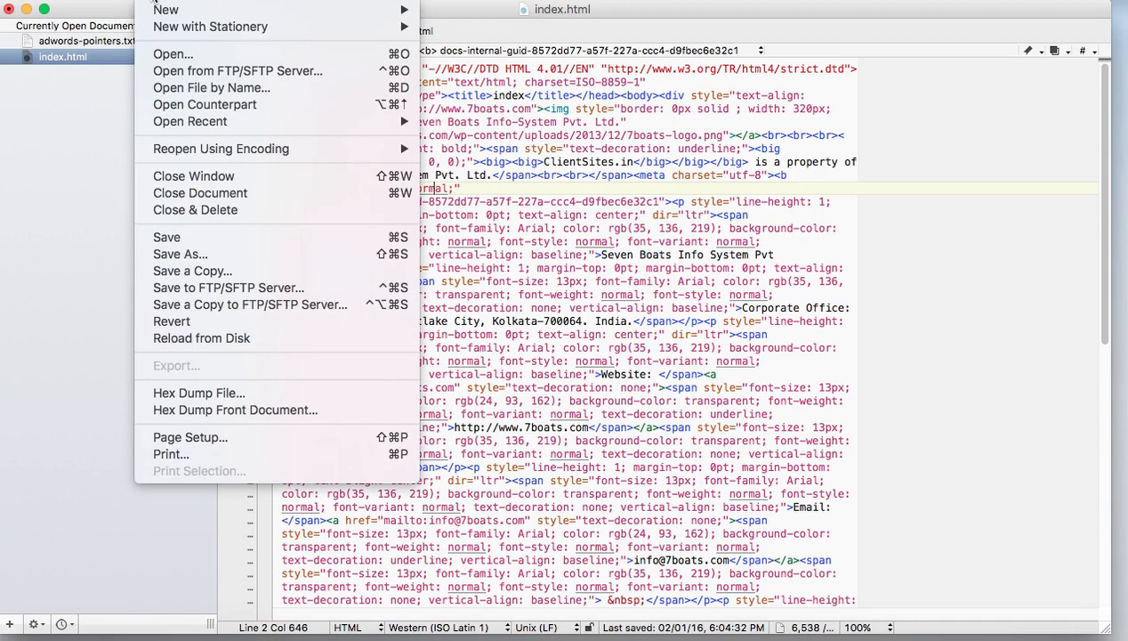
click(168, 237)
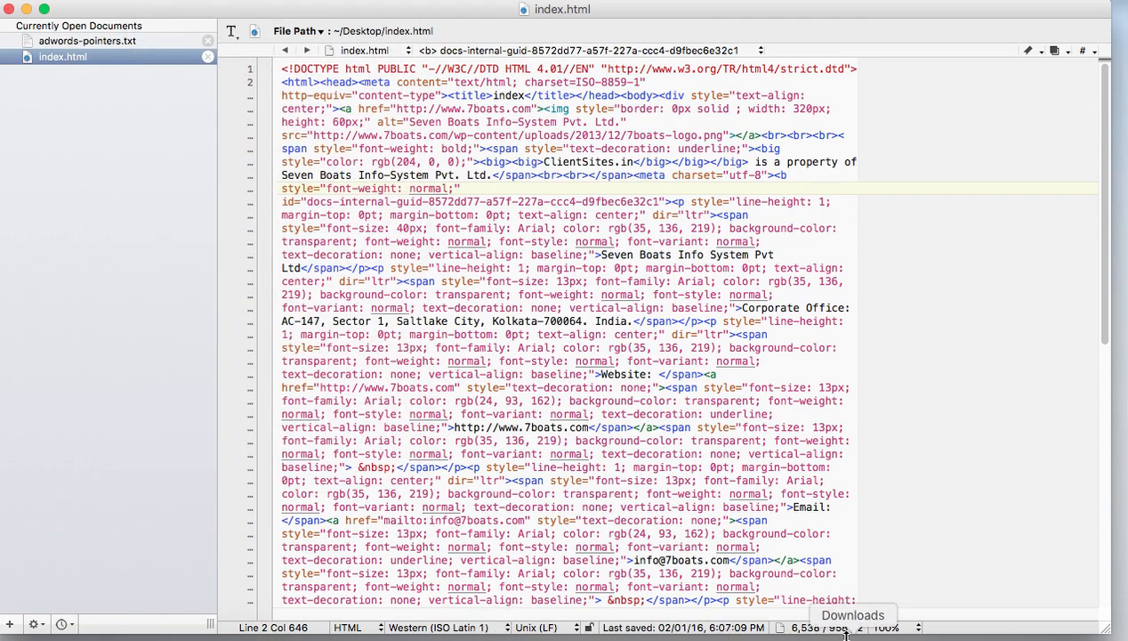
Step: Switch to FileZilla and upload index.html from the local Desktop folder to /public_html, overwriting the existing file
click(783, 630)
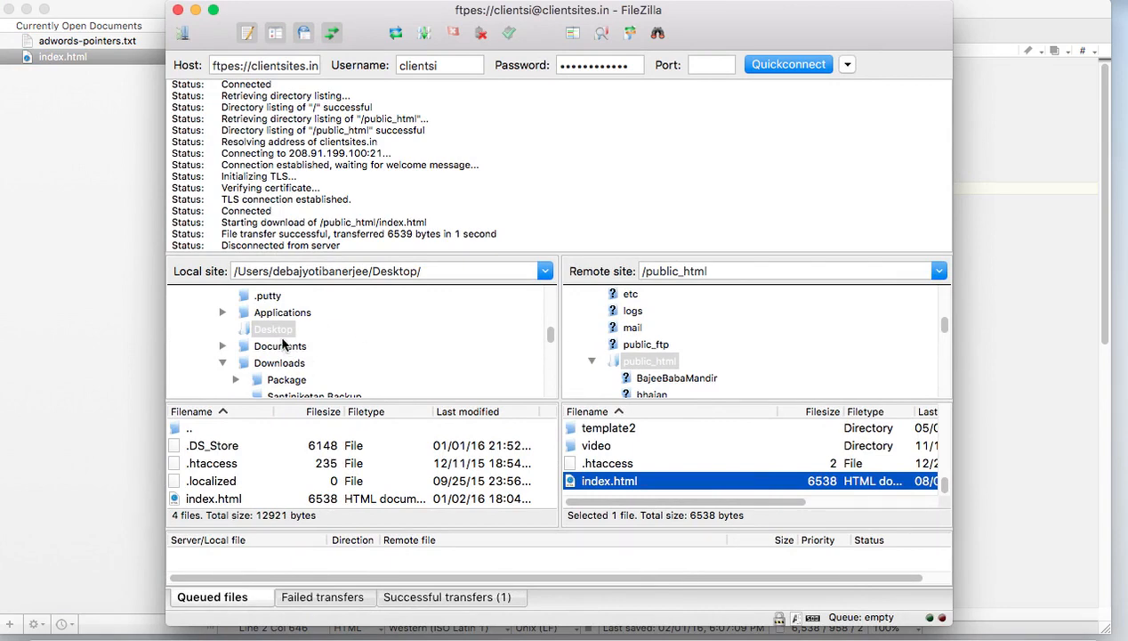
click(281, 349)
click(275, 328)
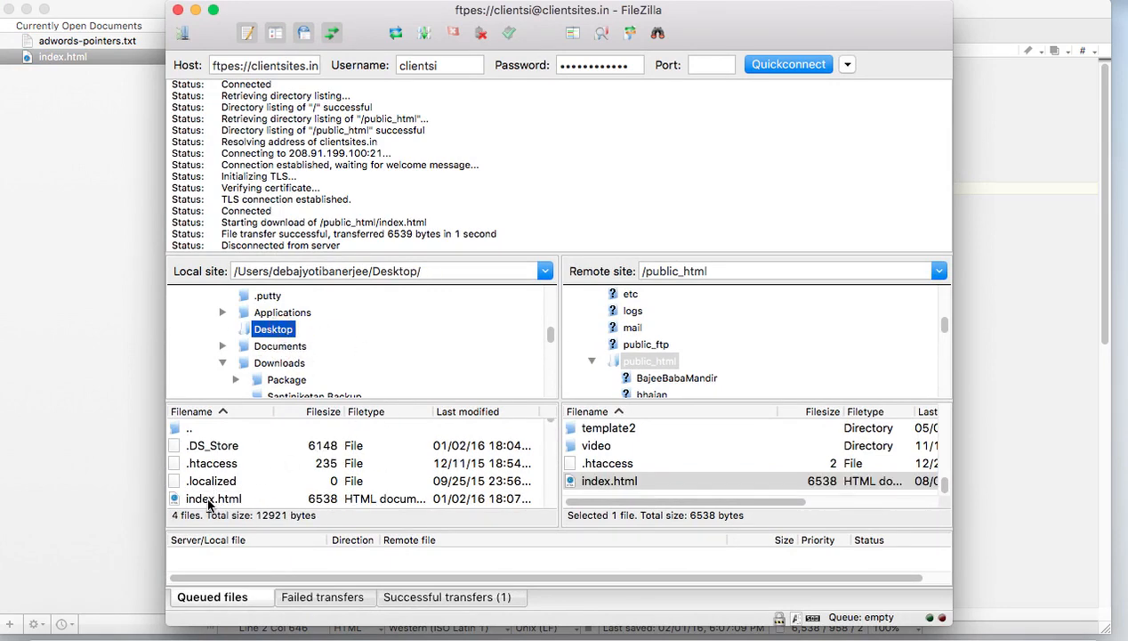
drag(204, 501, 772, 516)
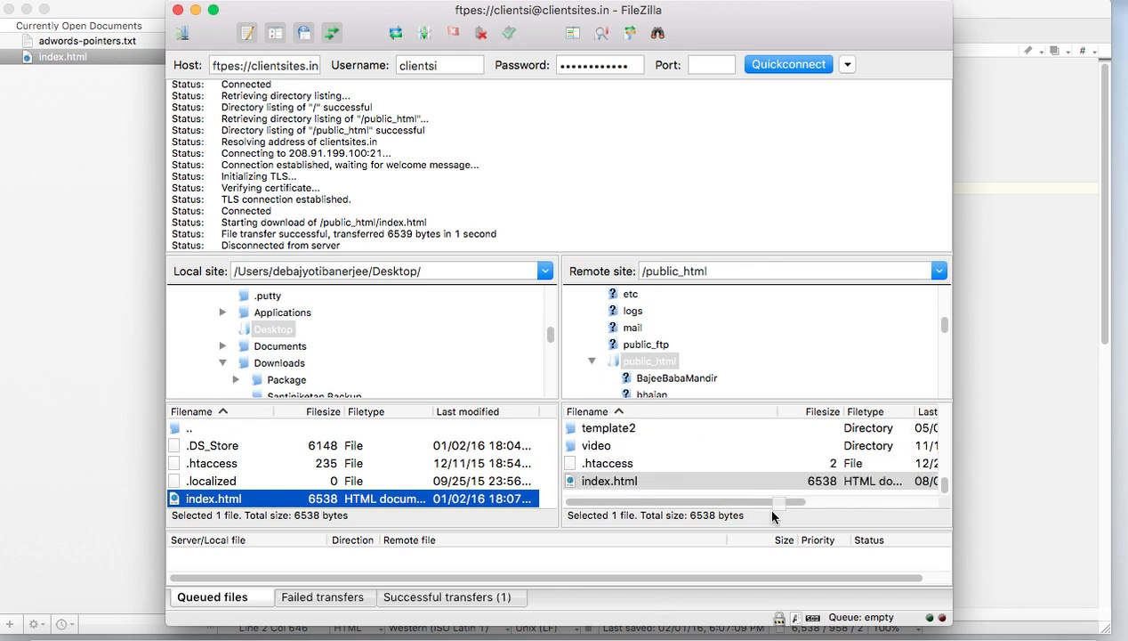
drag(730, 482, 737, 489)
drag(737, 489, 737, 491)
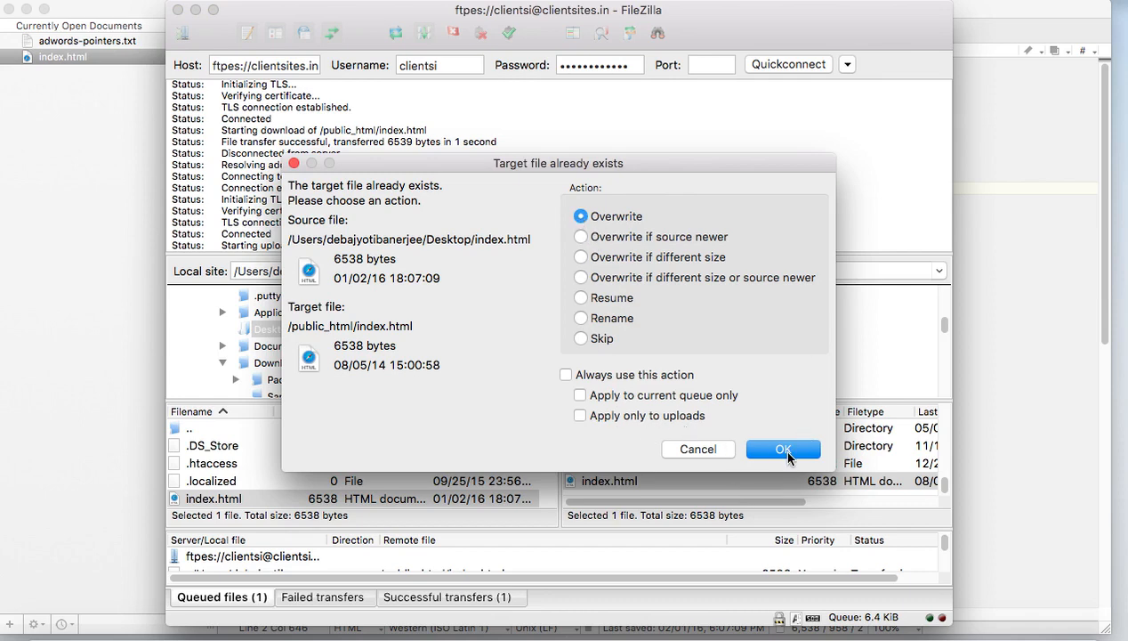
click(783, 450)
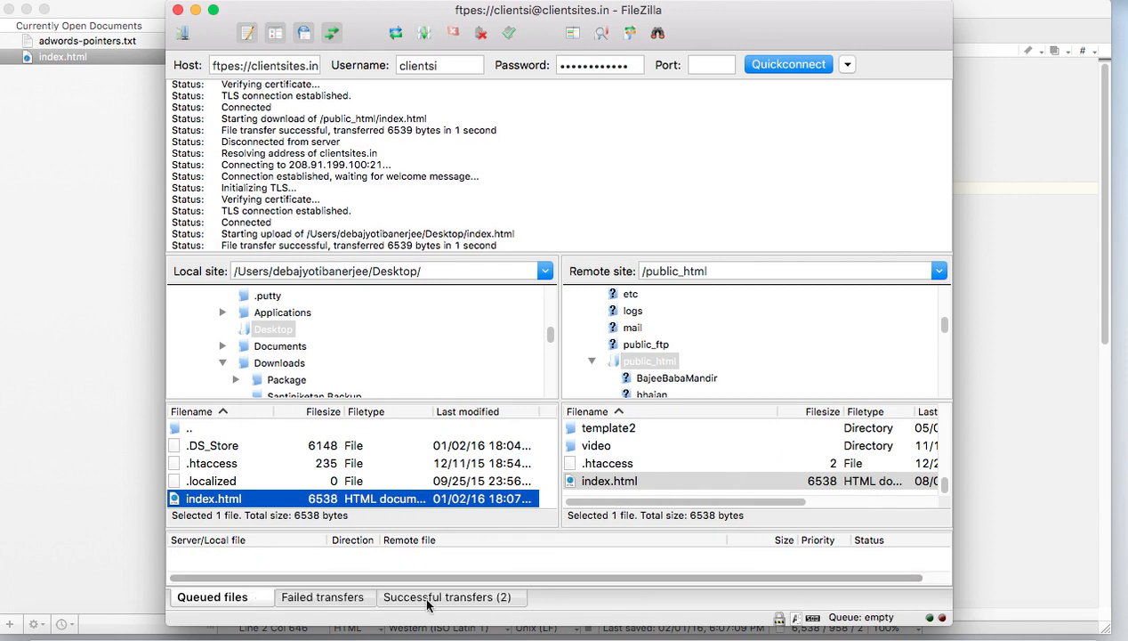
Step: Switch to Google Chrome, close the developer tools on the clientsites.in/index.html page and reload it
click(169, 632)
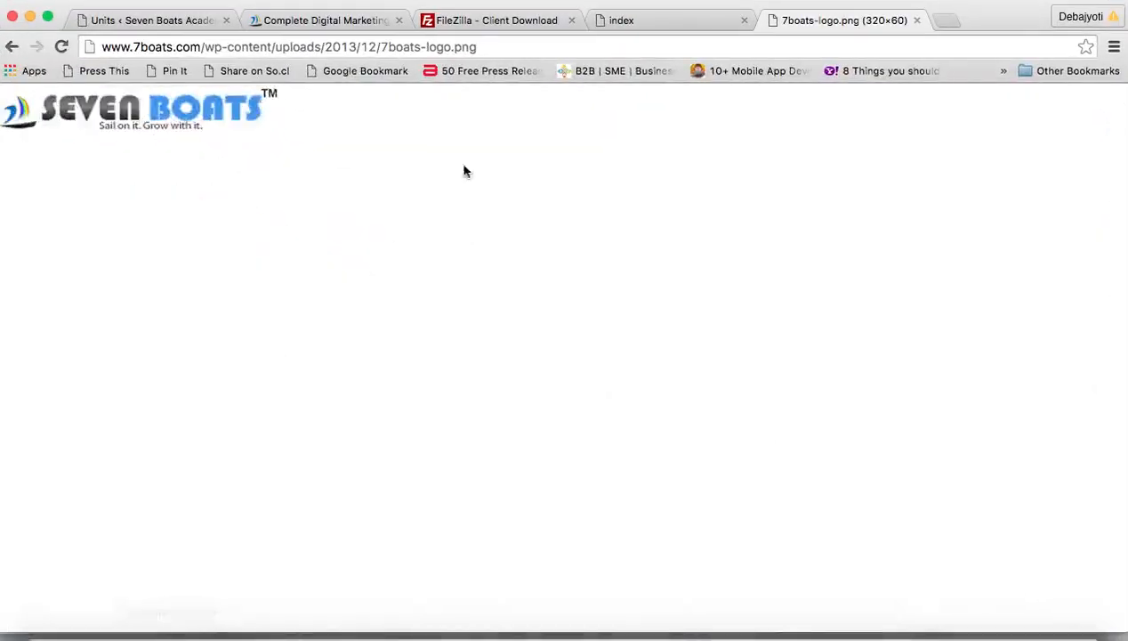
click(633, 21)
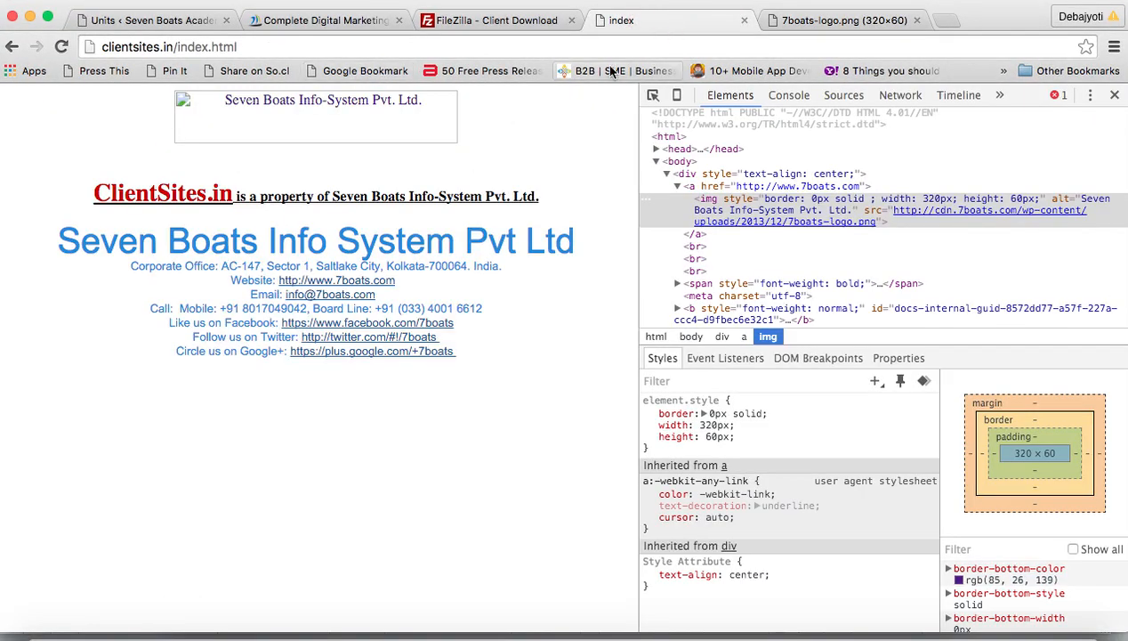
click(1115, 94)
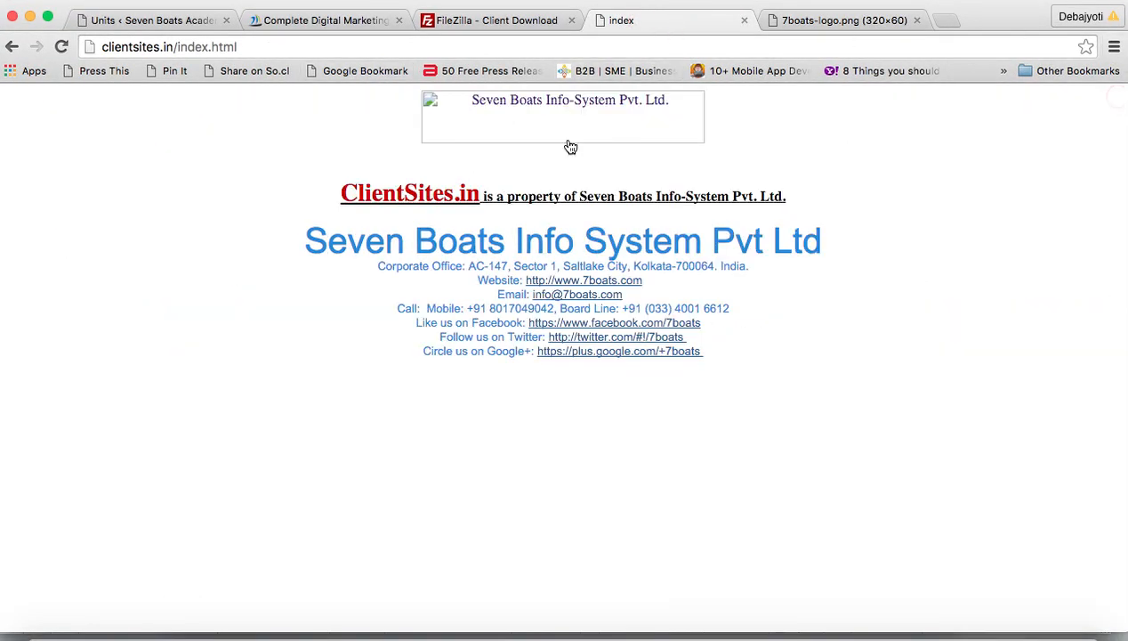
click(61, 47)
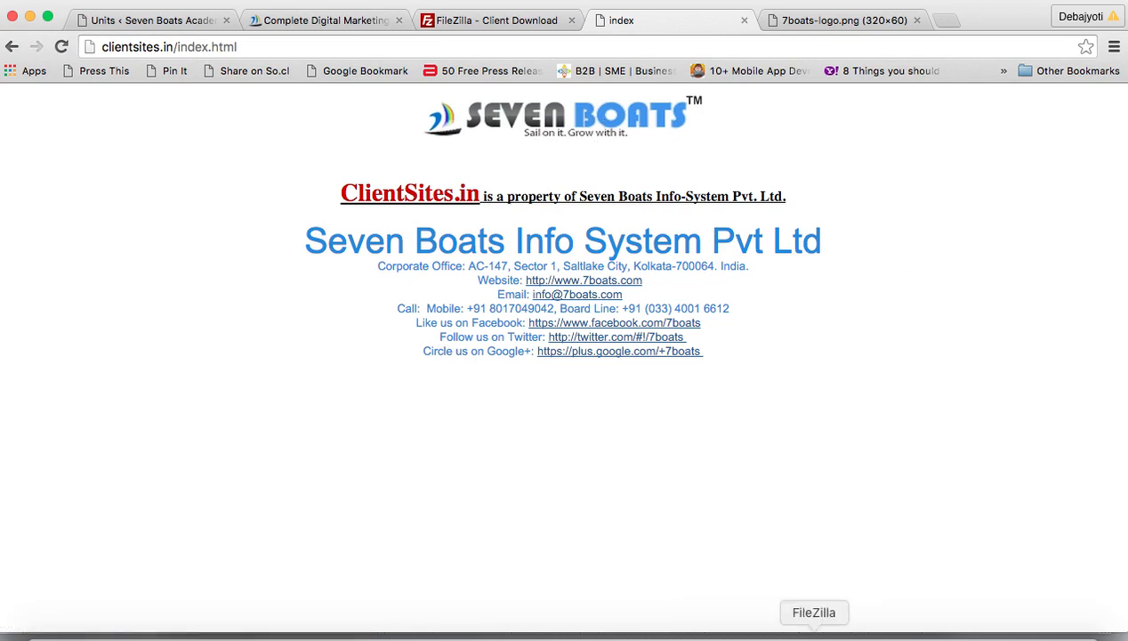
Step: Switch back to FileZilla and disconnect from the server
click(814, 630)
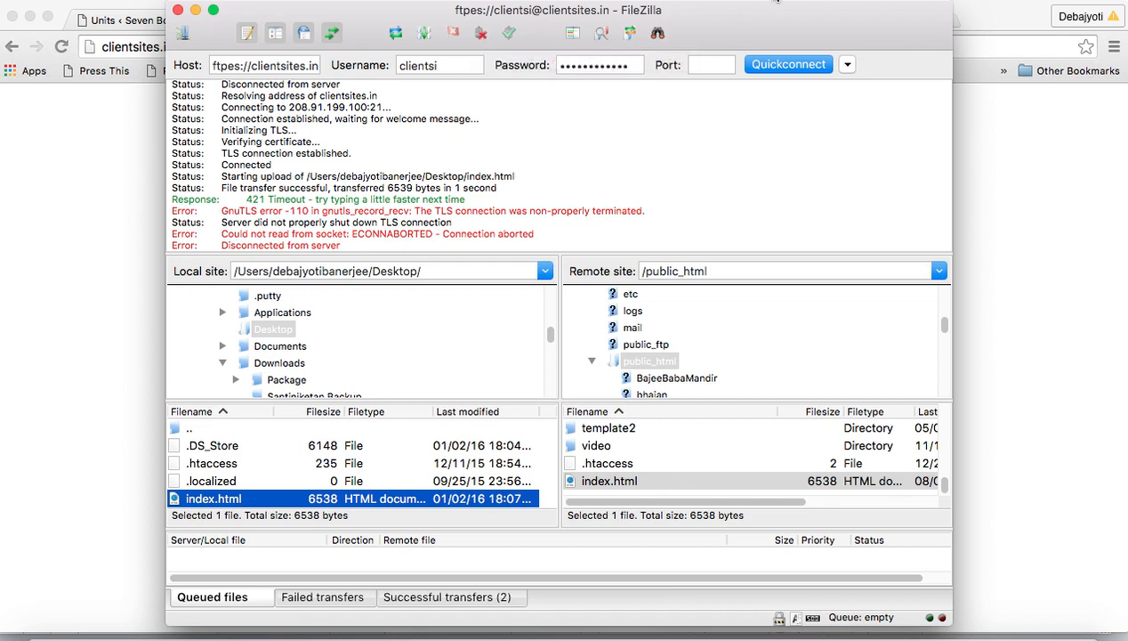
click(480, 33)
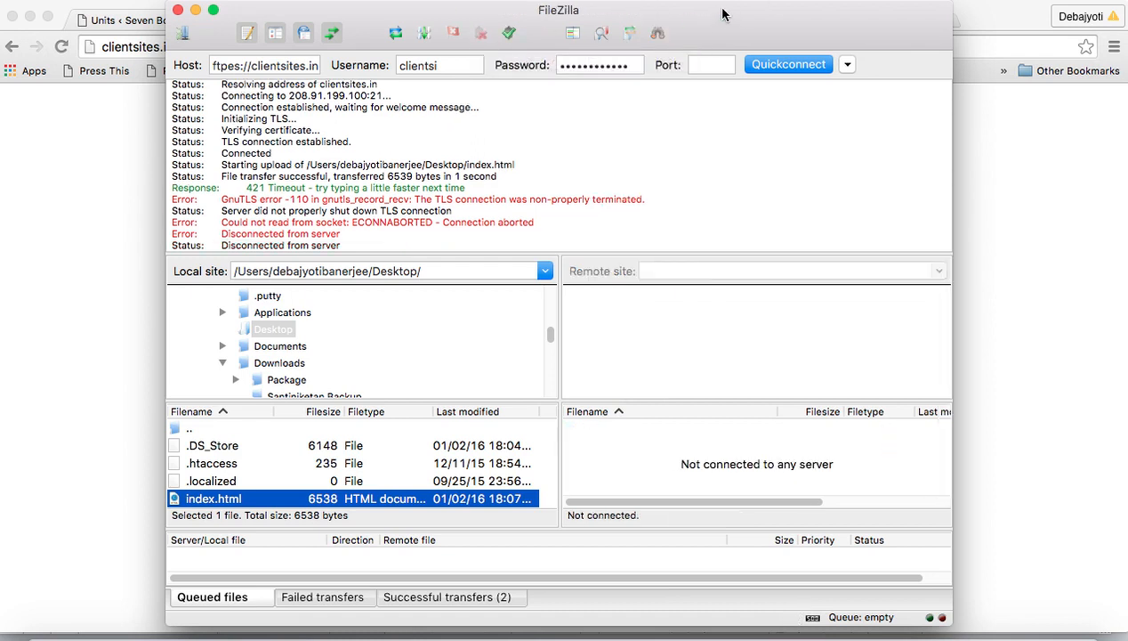